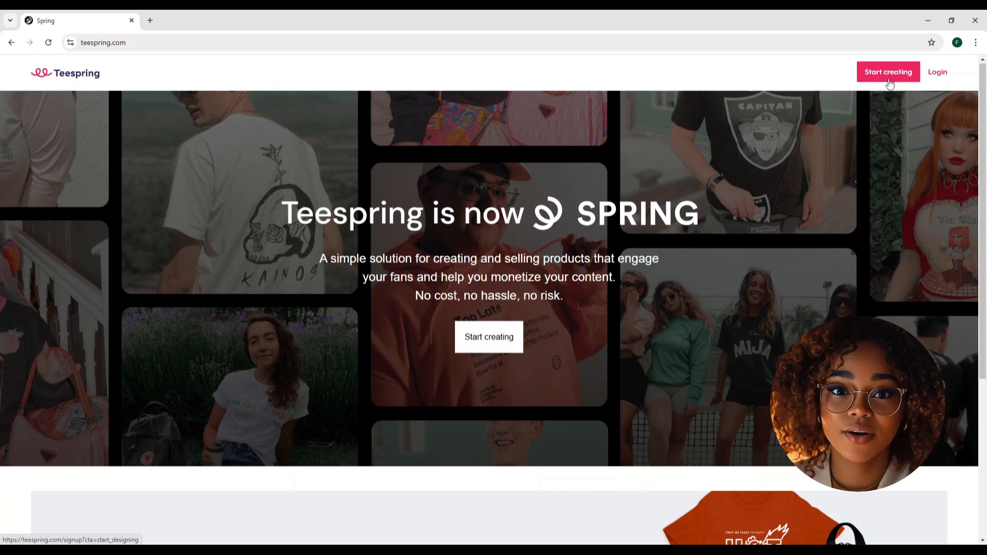
Start creating on Teespring and set up the store by submitting the desired store URL.
click(489, 349)
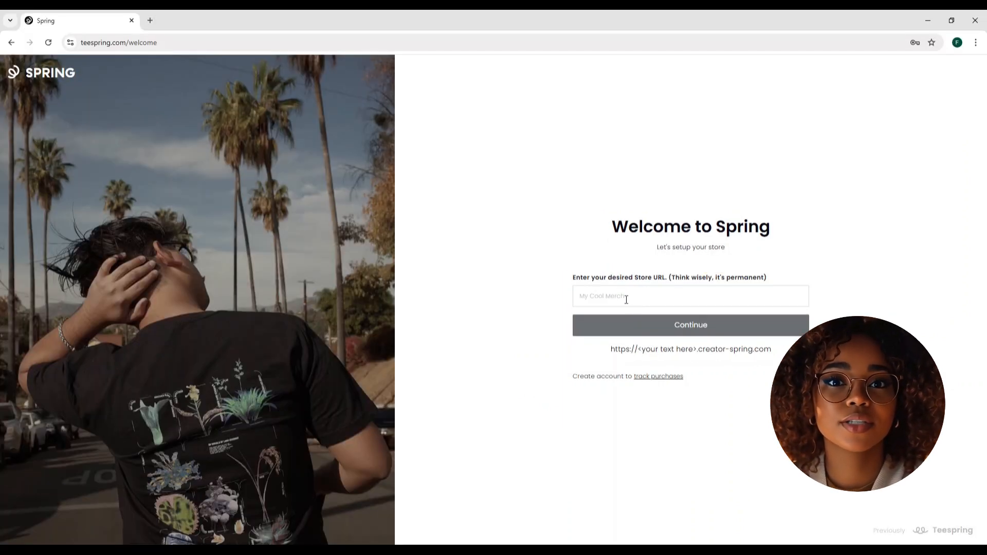
click(626, 300)
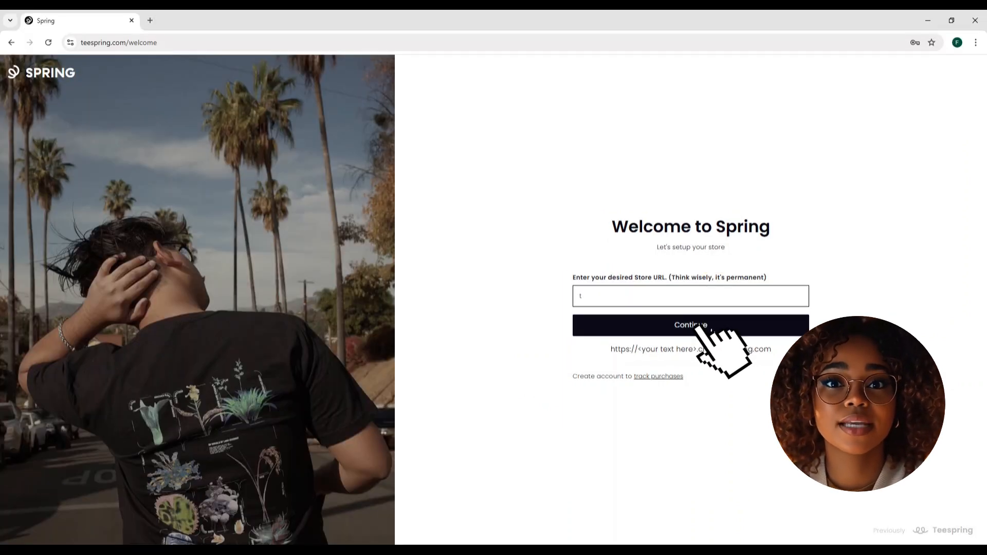
click(698, 326)
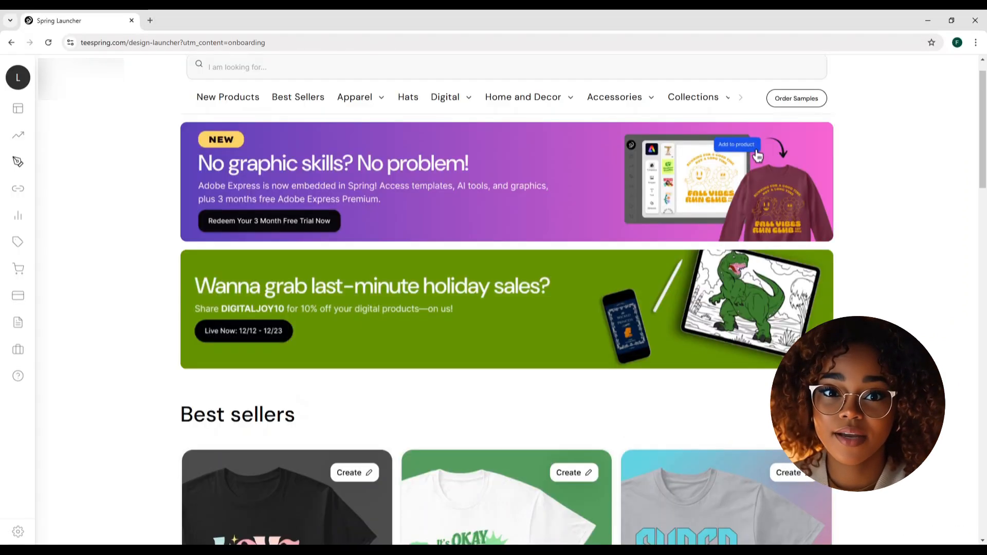
scroll(507, 309, down, 3)
scroll(506, 339, down, 7)
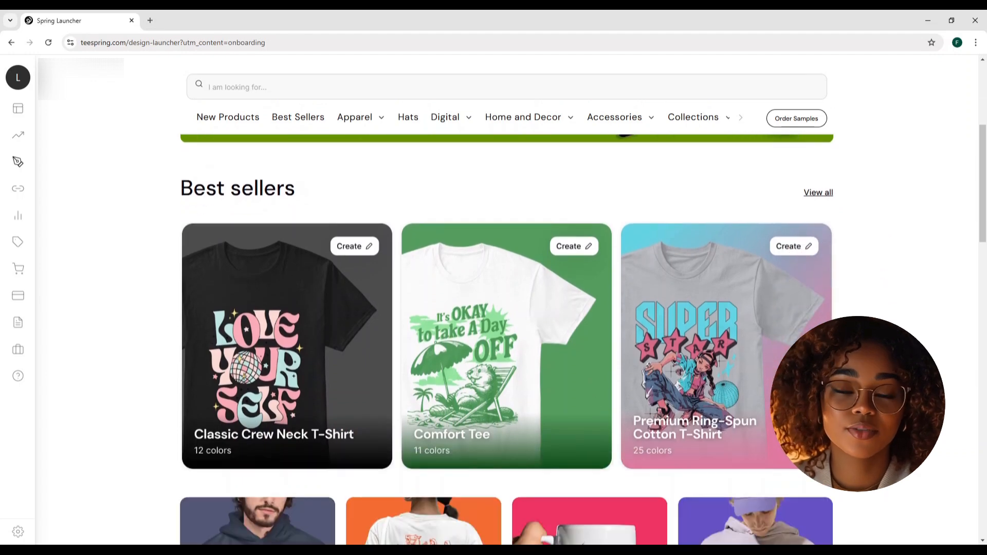
scroll(506, 340, down, 4)
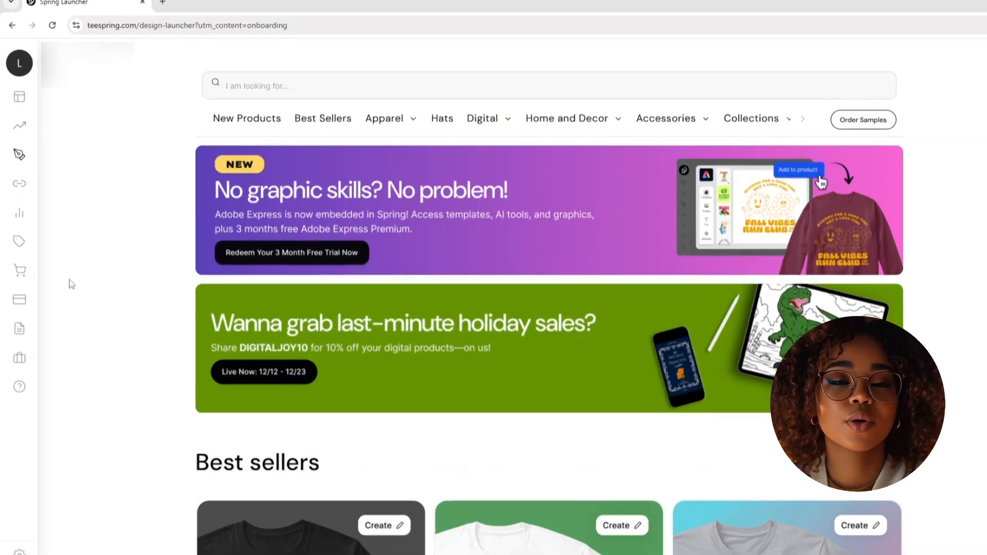
Open the store from the account's stores area for editing and open its hero banner for editing.
mouse_move(20, 244)
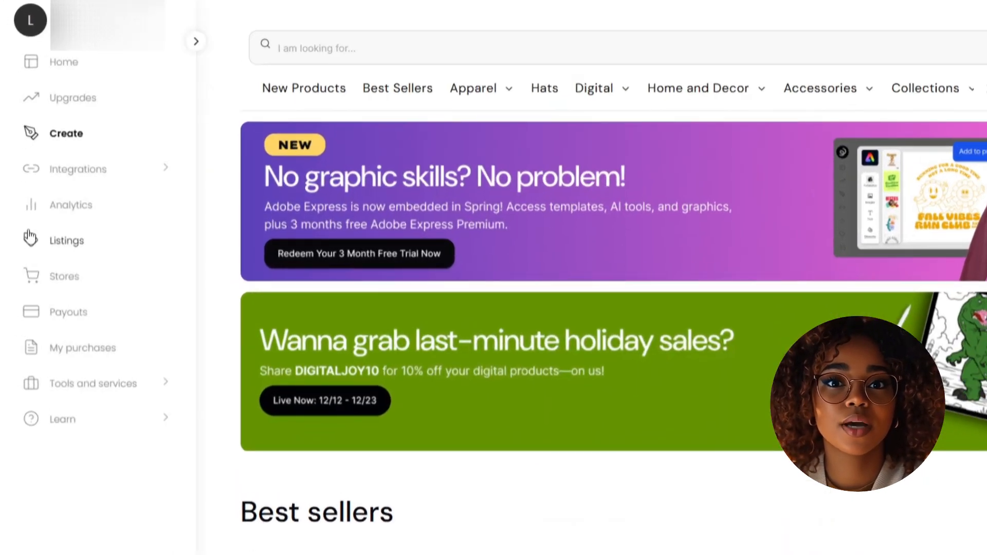
click(62, 281)
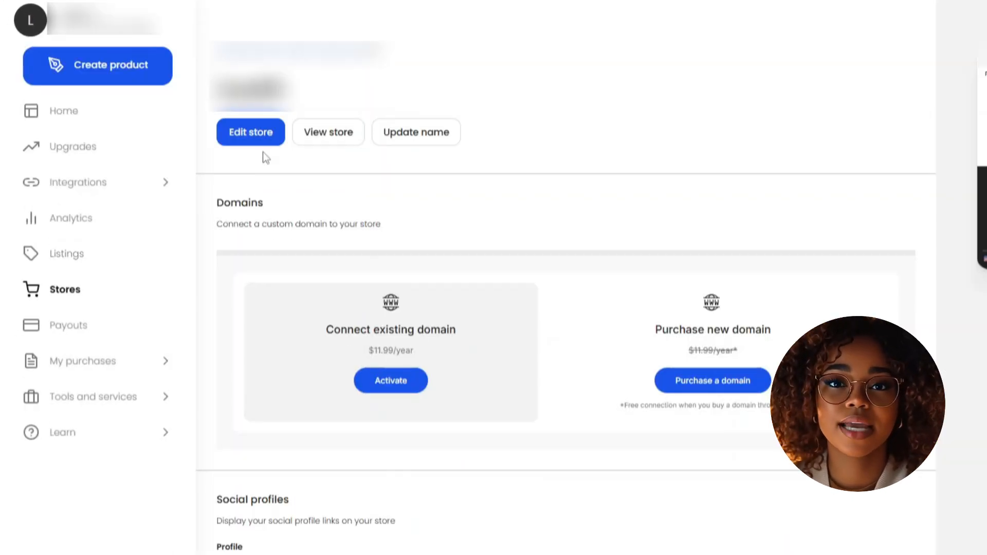
click(251, 136)
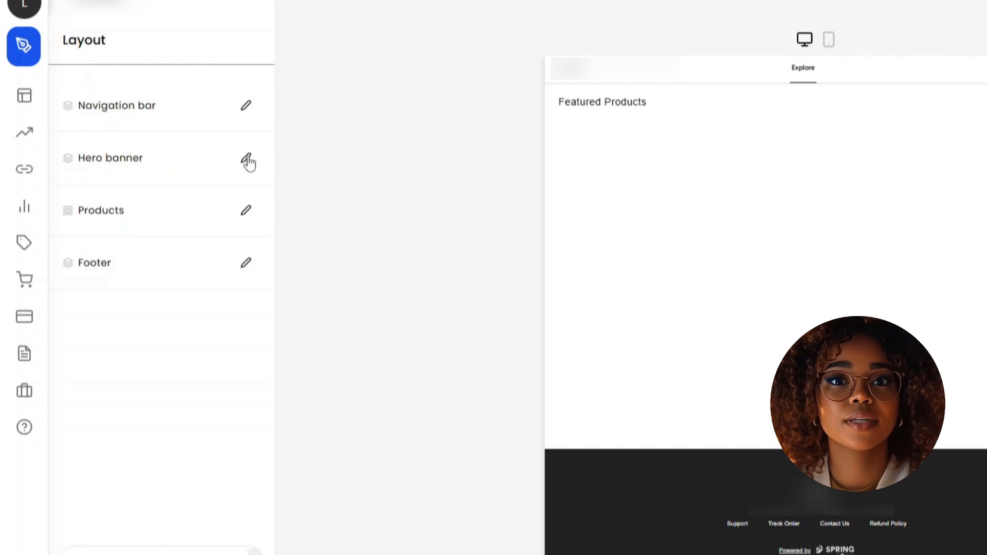
click(247, 158)
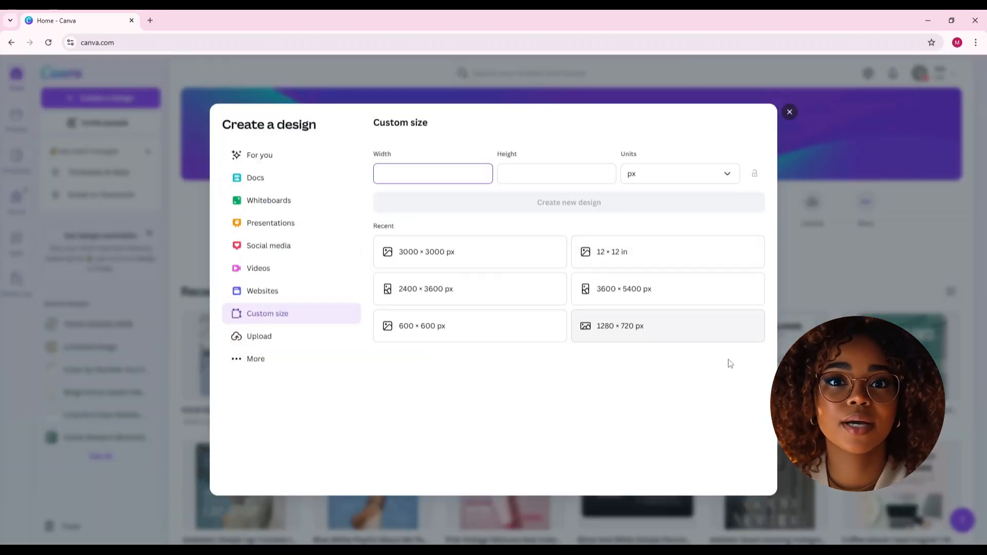
In Canva, create a new custom-size design with a width of 1400 px and a height of 800 px.
text(1400)
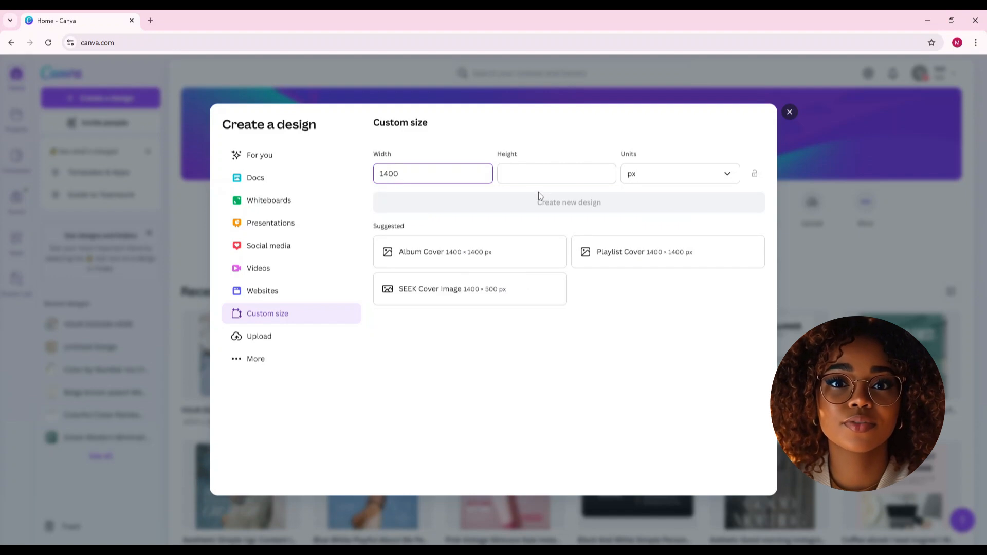
click(551, 175)
text(800)
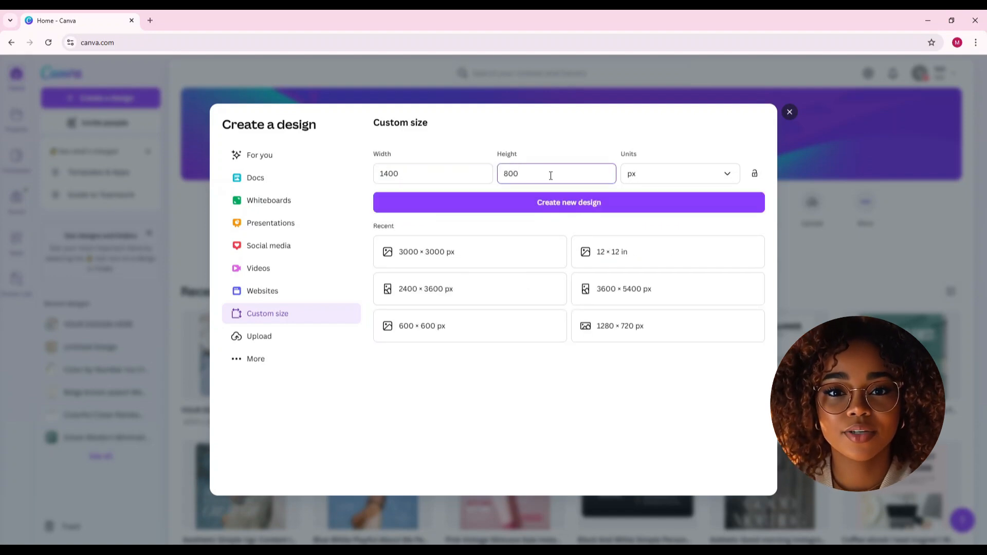
click(603, 206)
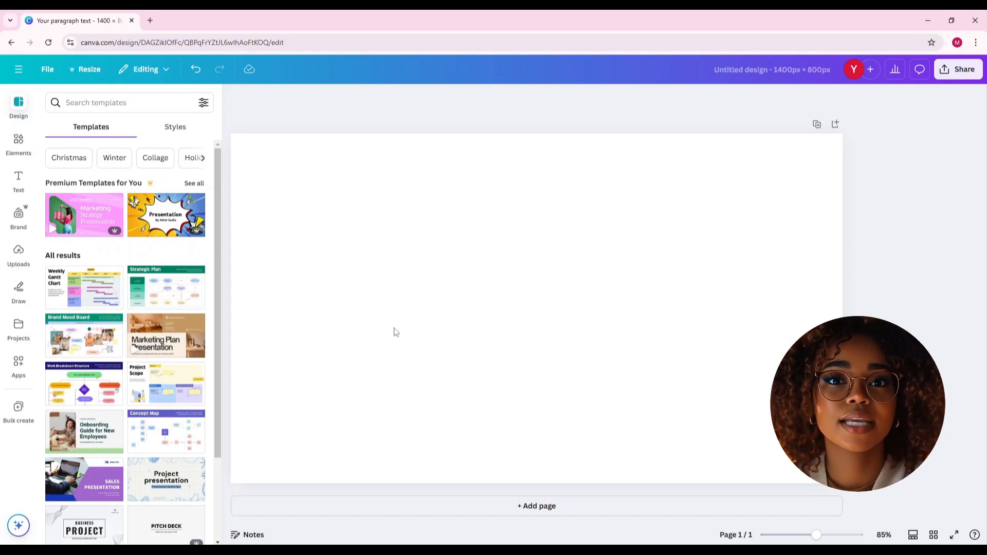
Search the templates for "shop banner" and apply the White Gold Jewelry Promotion Banner template to the page.
click(102, 108)
text(shop)
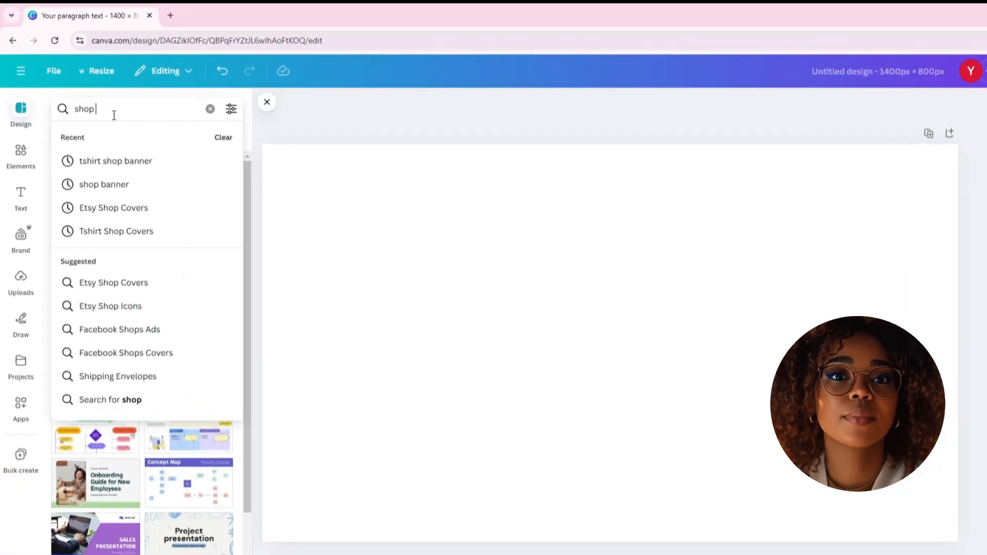
text( banner)
key(Return)
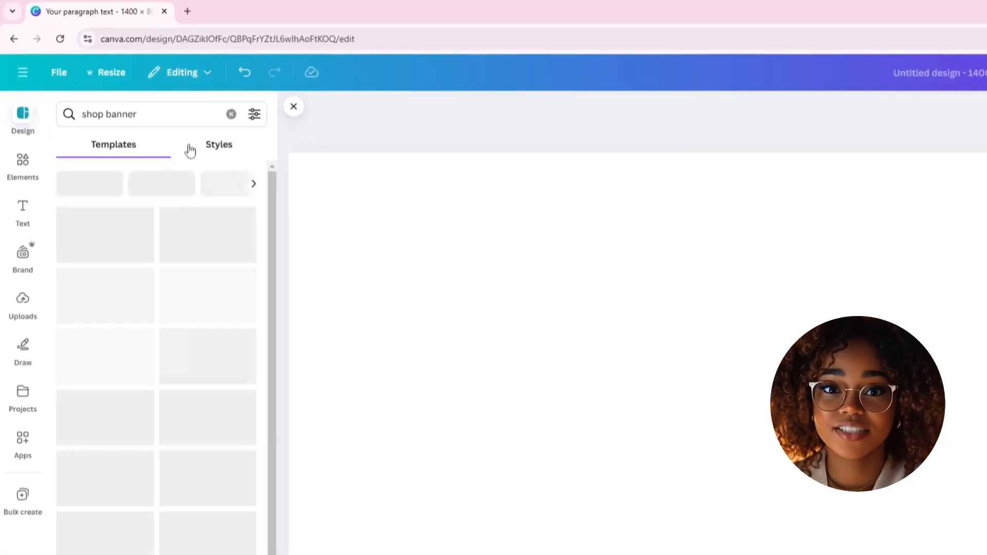
scroll(200, 334, down, 2)
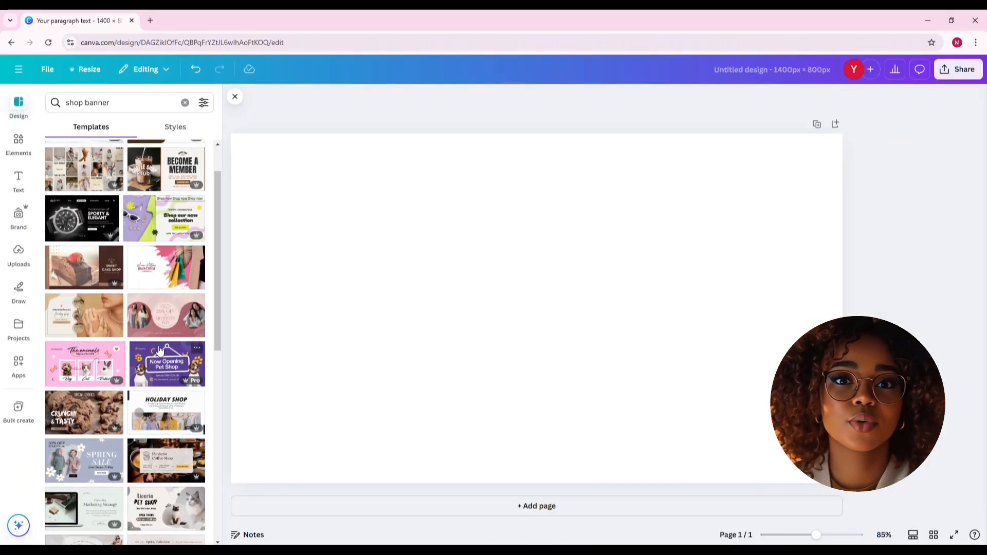
scroll(184, 348, down, 1)
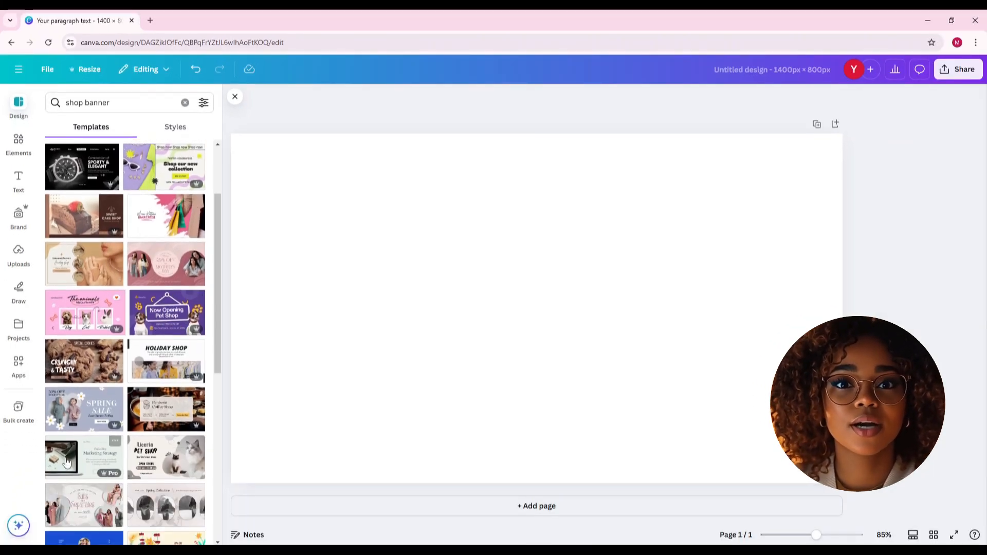
click(84, 261)
Replace the template's main heading with "CUTIE BEE STORE" and set its font to Larken.
double_click(438, 276)
text(CUTIE BEE STO)
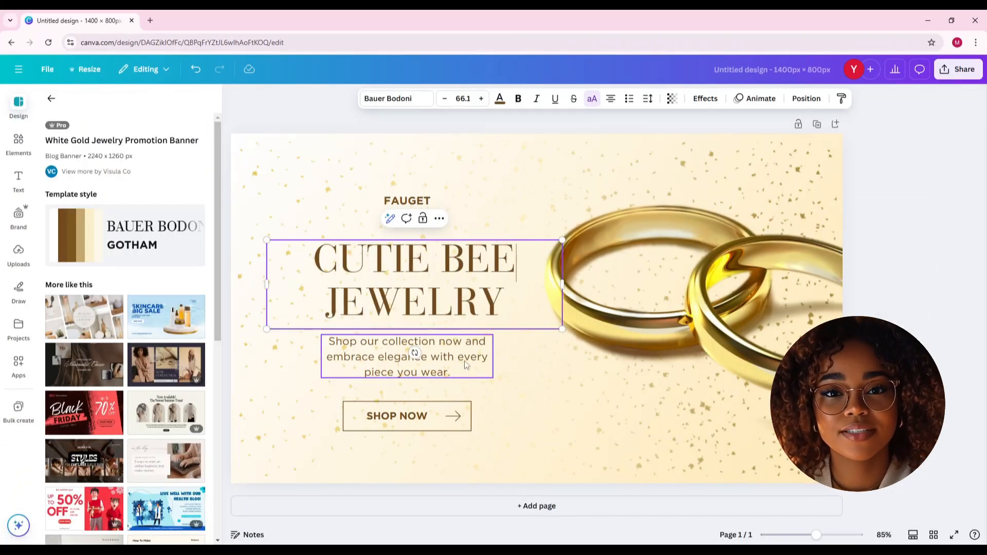
text(RE)
click(407, 99)
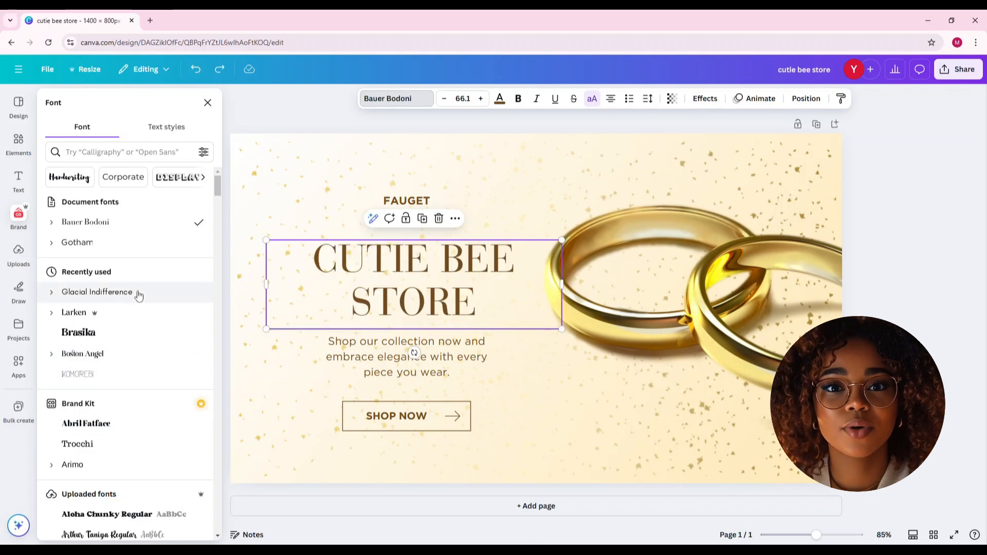
click(73, 313)
Undo the heading edits and the applied template to get back to a blank page.
key(ctrl+z)
key(ctrl+z)
key(ctrl+z)
key(ctrl+z)
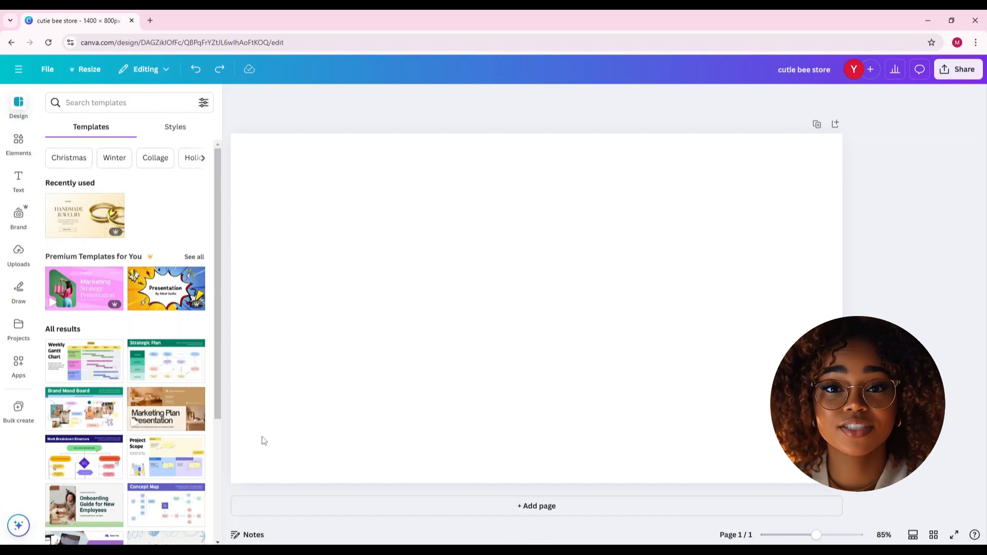
Add a text box reading "Sleek Wear" to the blank page, enlarged to a font size of about 90.
click(470, 318)
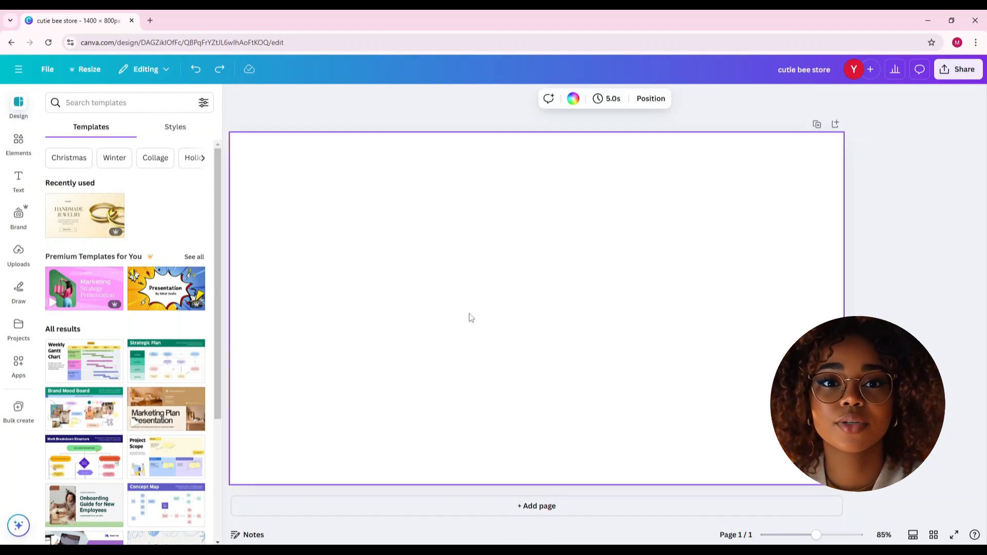
key(t)
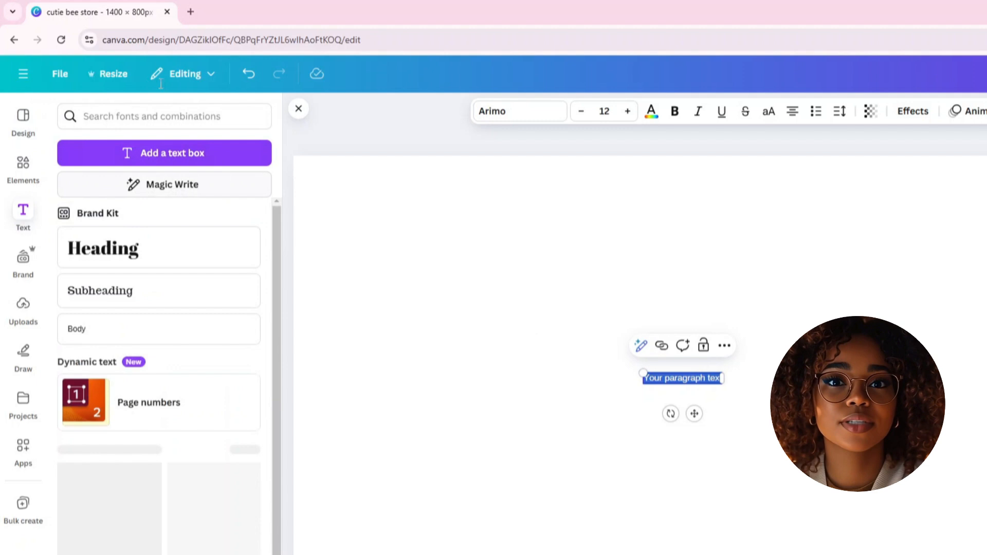
drag(644, 373, 400, 354)
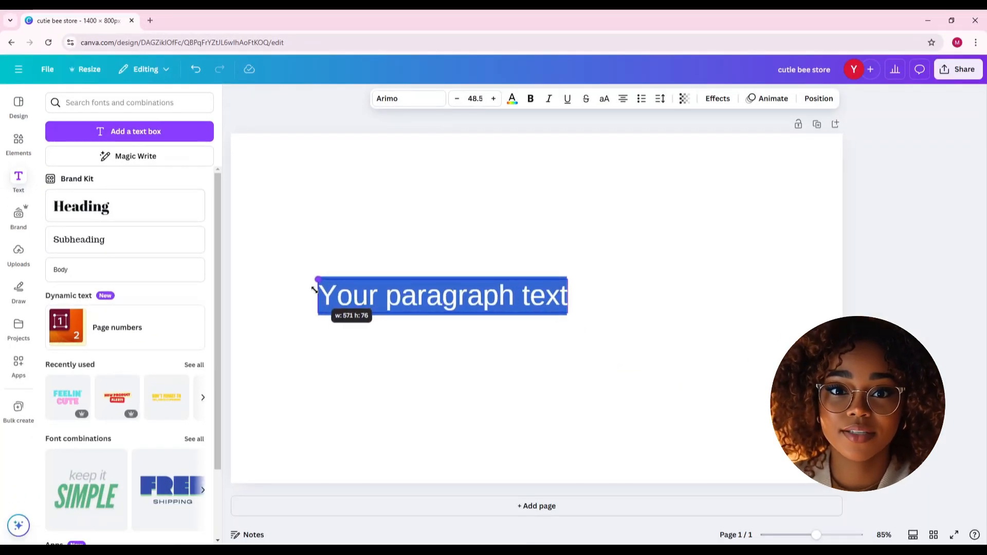
drag(315, 289, 270, 286)
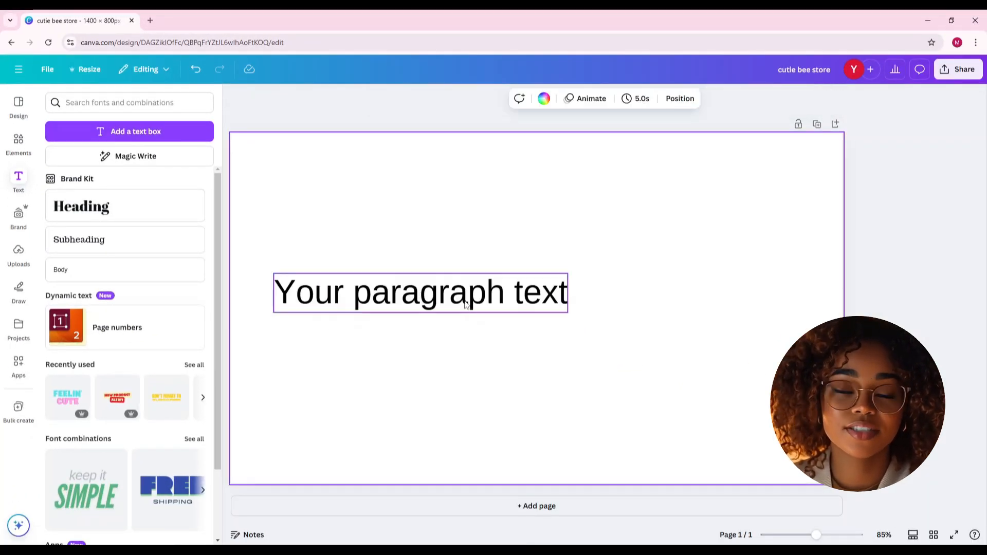
drag(564, 280, 679, 277)
text(Sleek Wear)
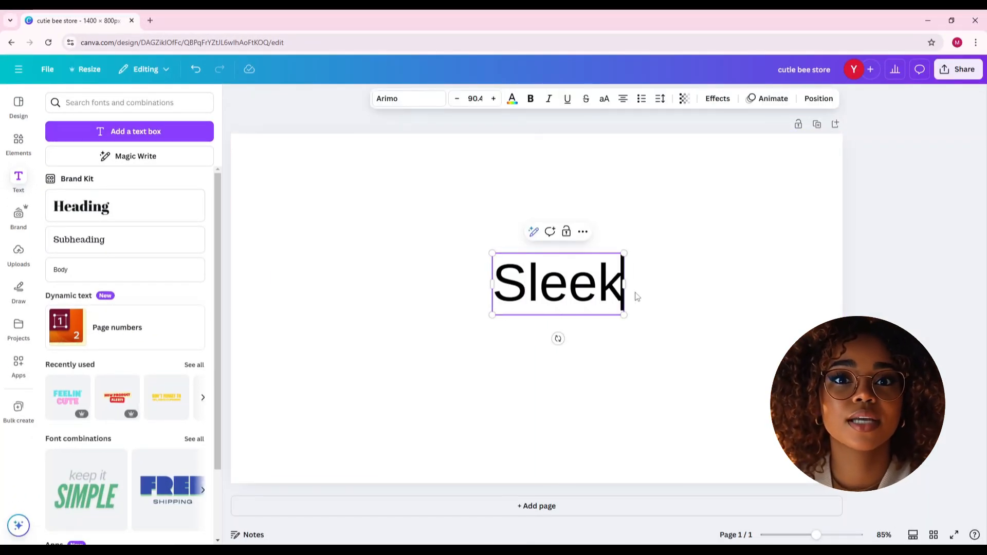
click(751, 355)
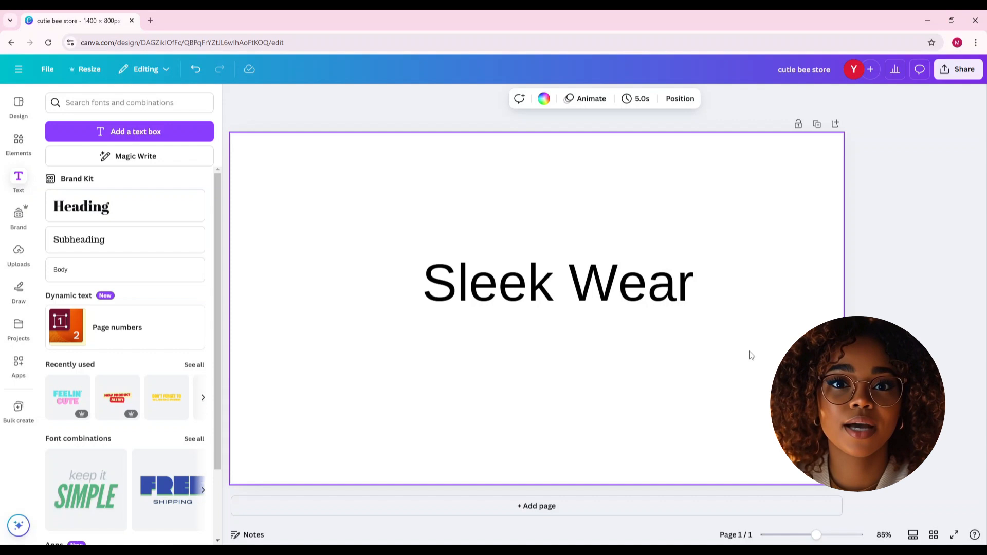
Set the font of the "Sleek Wear" heading to Larken.
click(535, 299)
click(409, 98)
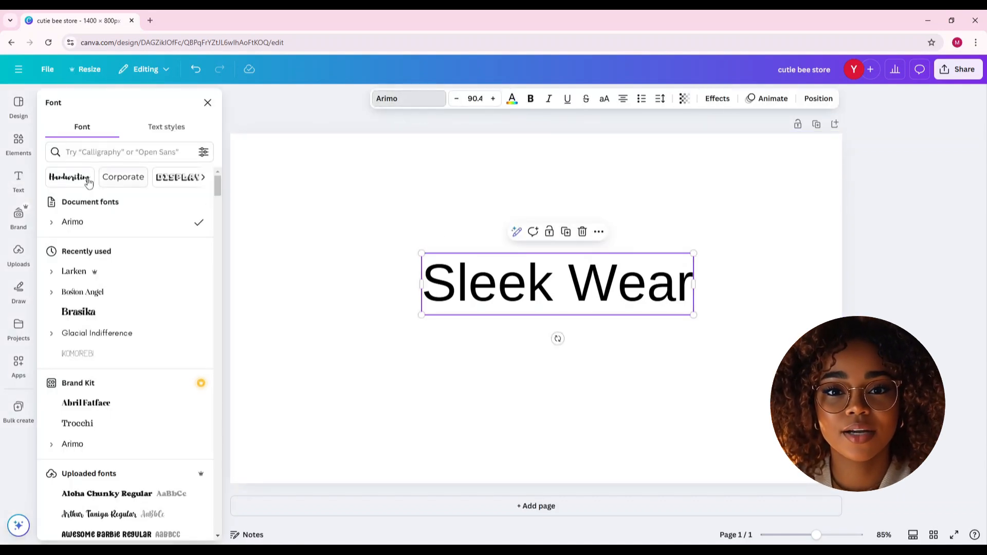
click(74, 271)
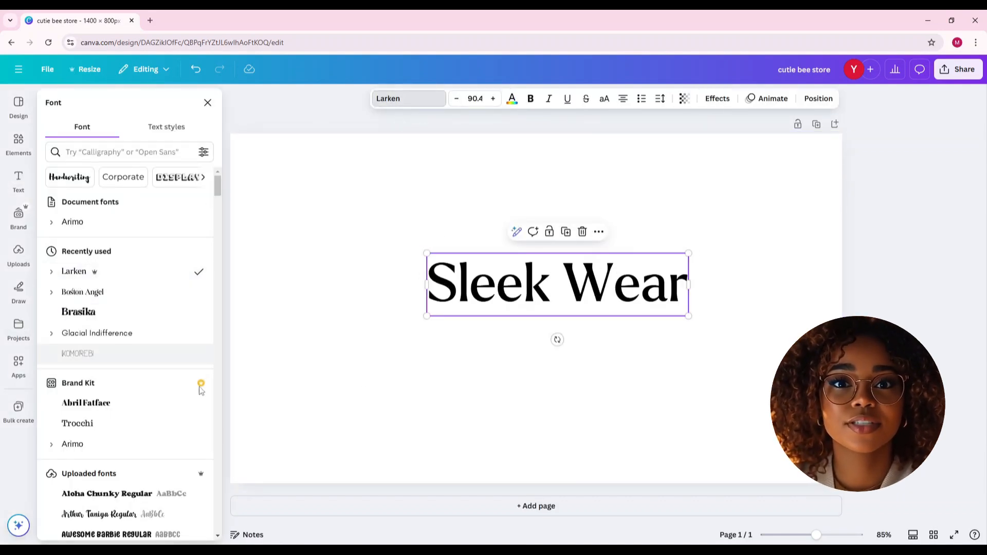
Add the tagline "Modern. Bold. You." beneath the heading, in Glacial Indifference at a font size of about 37.
key(t)
drag(786, 273, 489, 310)
drag(400, 365, 545, 359)
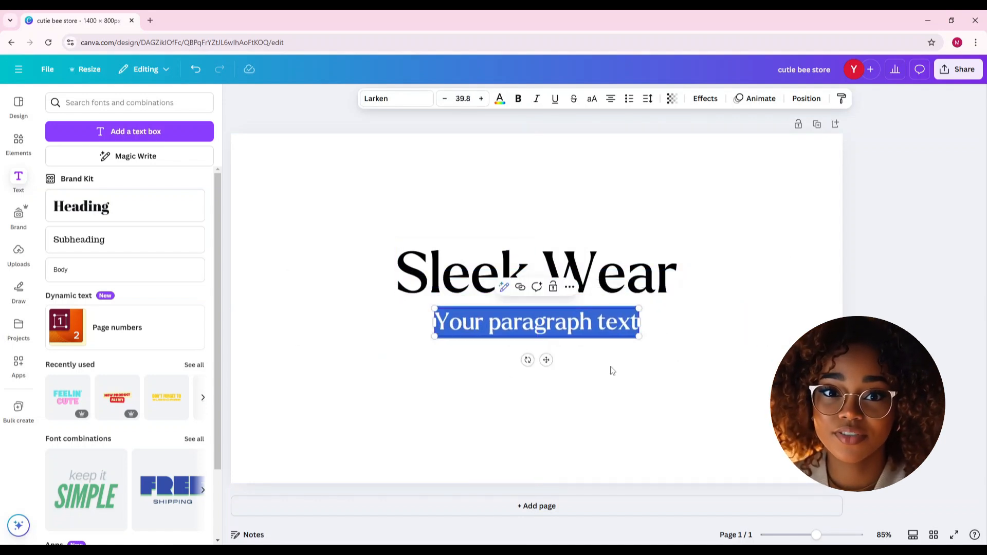
text(Modern. Bold. You.)
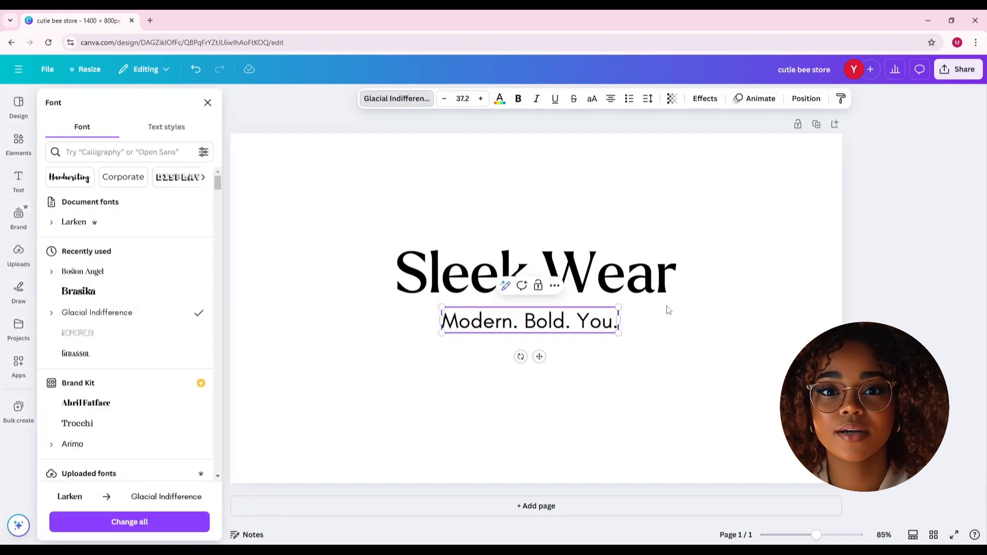
Centre the tagline under the "Sleek Wear" heading and position both texts together in the middle of the page.
click(541, 293)
drag(519, 323, 528, 324)
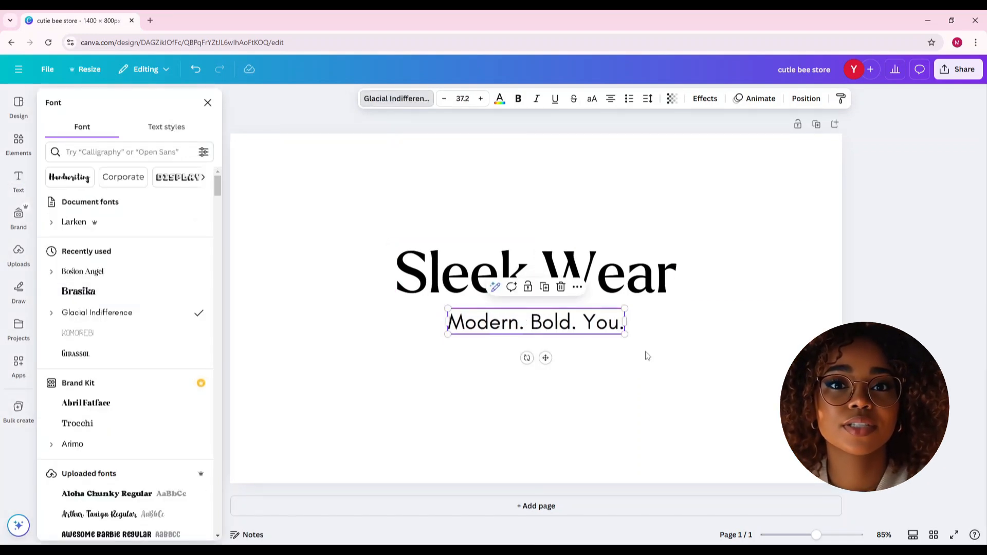
drag(368, 232, 701, 347)
drag(586, 280, 588, 279)
Add the recently used white wrinkled-fabric texture behind the text and enlarge it to cover the whole page.
click(18, 180)
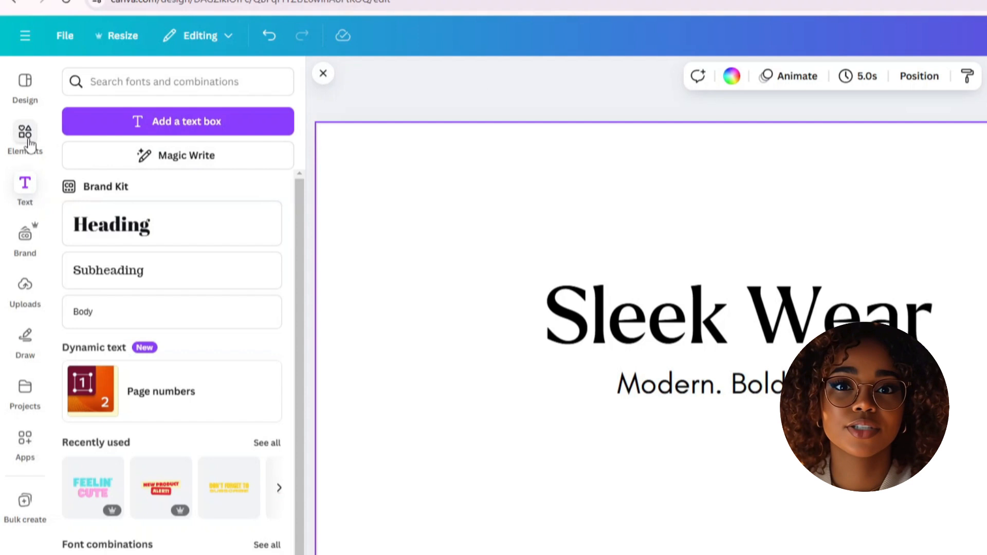
click(20, 146)
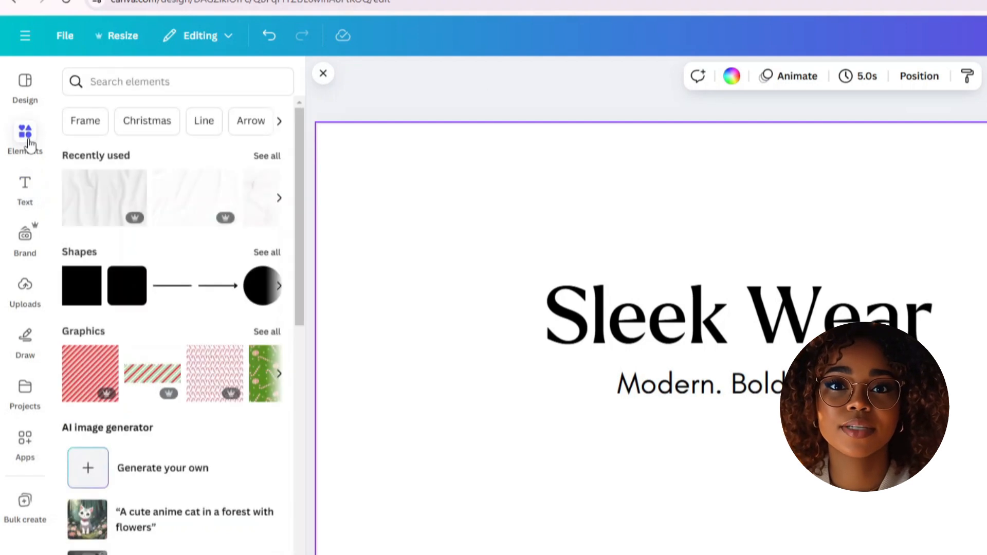
click(130, 106)
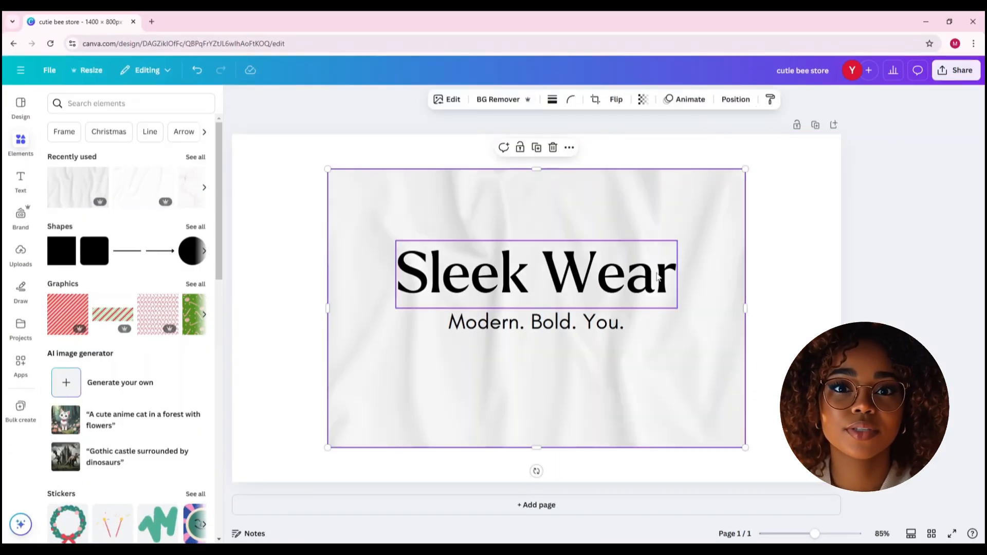
drag(692, 381, 596, 347)
drag(650, 413, 888, 487)
drag(689, 434, 687, 403)
Set the transparency of the fabric texture background to 45.
click(643, 99)
drag(671, 141, 627, 147)
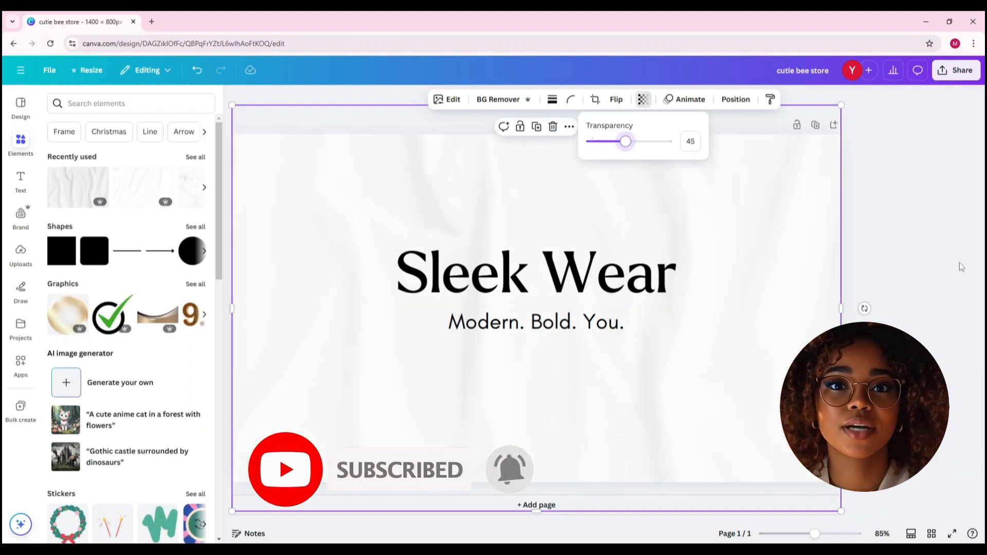
click(920, 279)
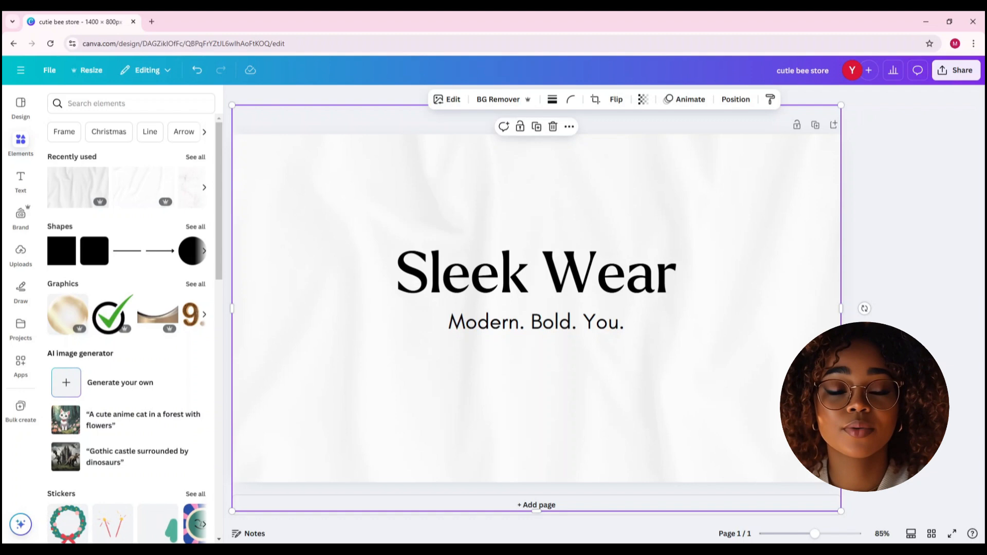
Download the "Sleek Wear" banner as a PNG at 1,400 × 800 px.
click(957, 70)
click(795, 270)
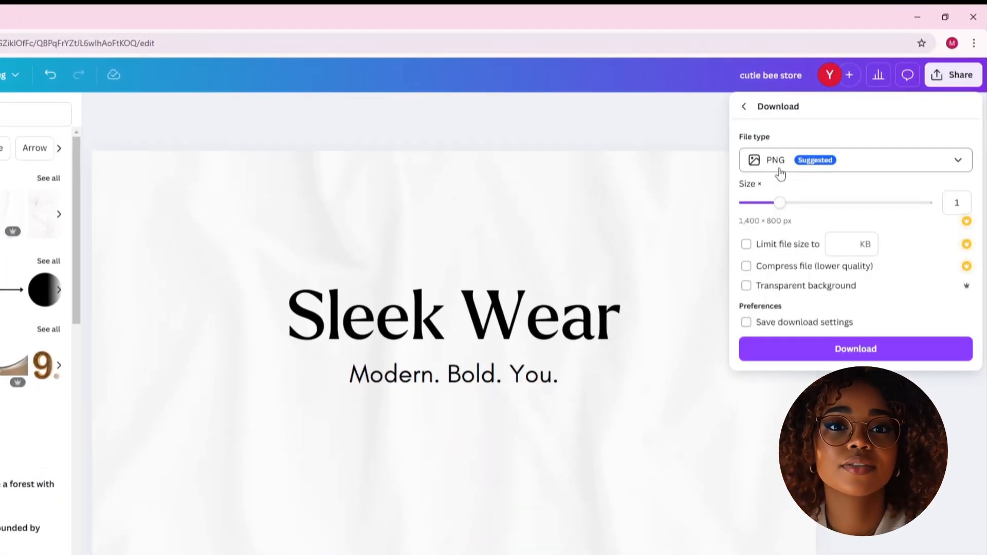
click(857, 351)
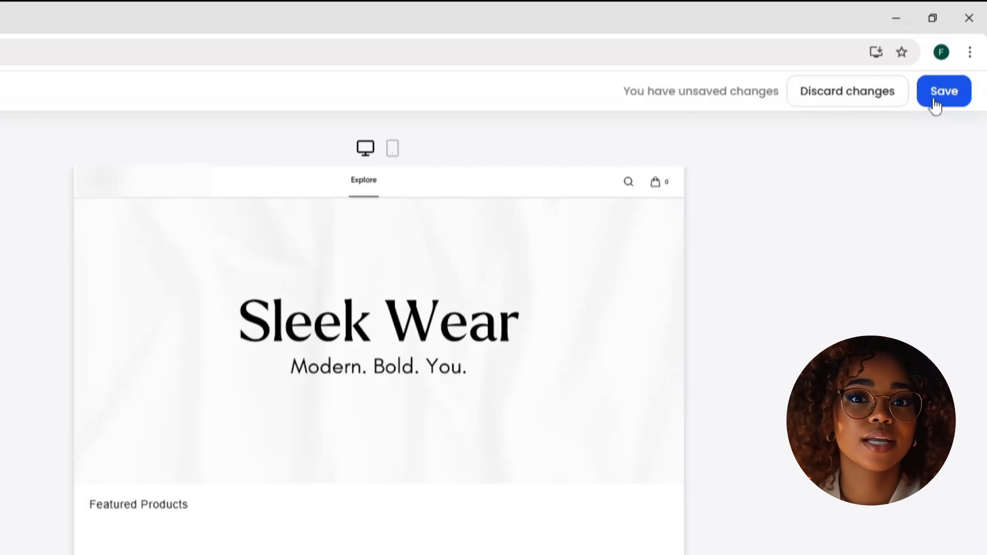
Switch to Spring and save the storefront changes with the "Sleek Wear" hero banner in place.
click(957, 68)
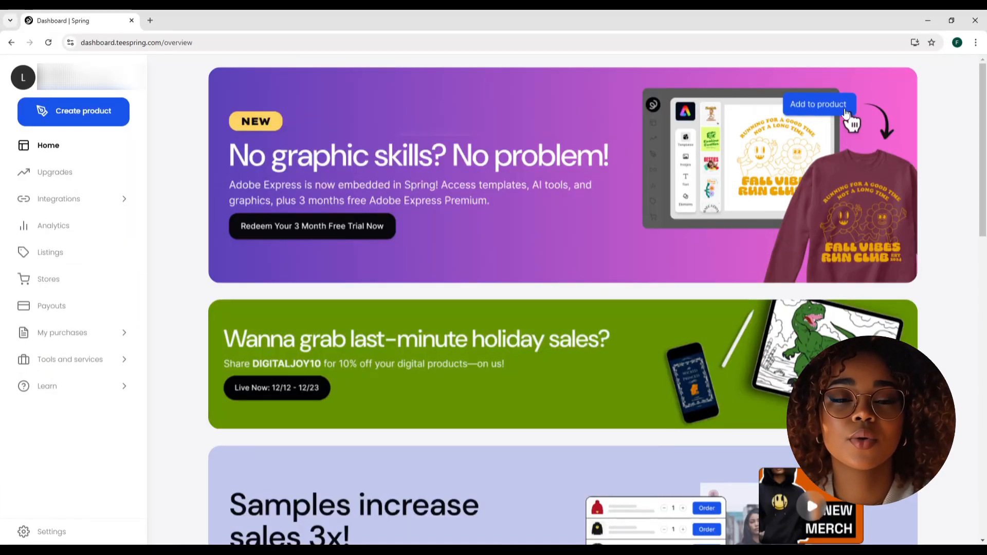
scroll(931, 146, down, 3)
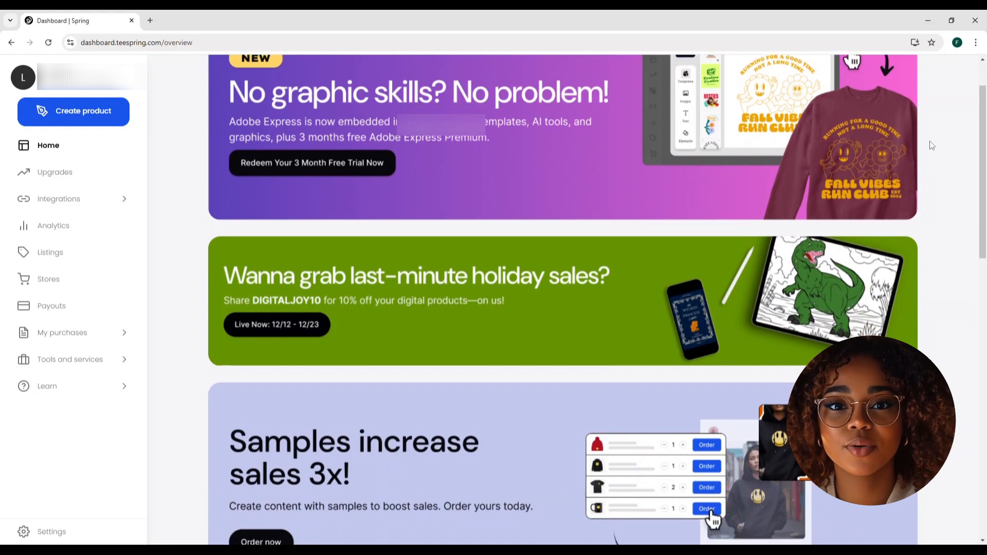
scroll(930, 141, down, 3)
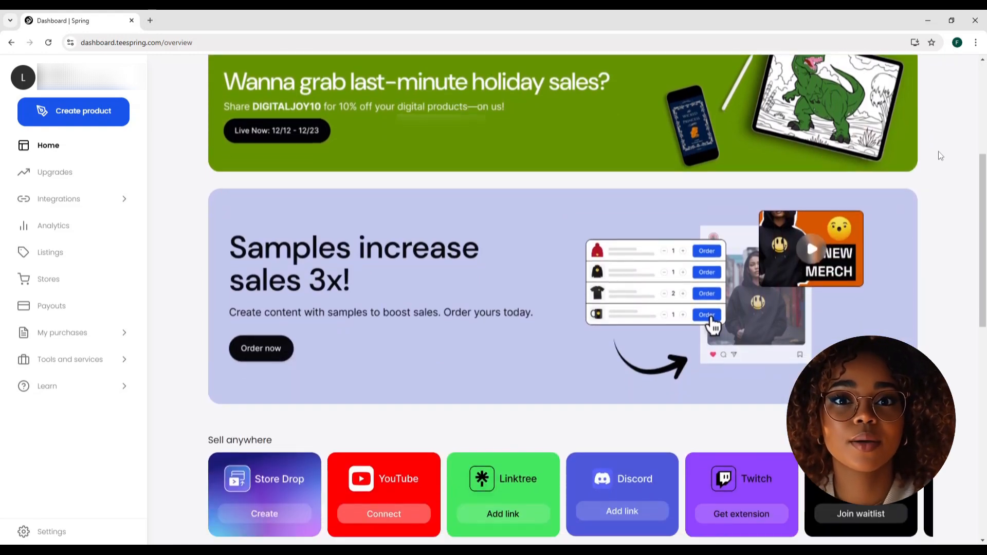
scroll(939, 155, down, 3)
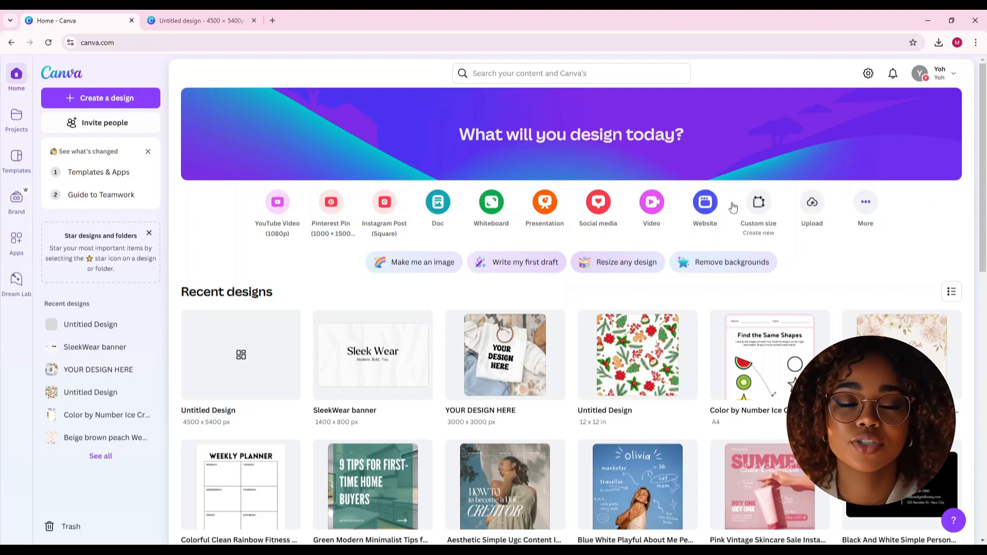
Search Canva's templates for "tshirt" and open the Red and White Vintage Running Club T-Shirt template for customizing.
click(589, 74)
text(tshirt)
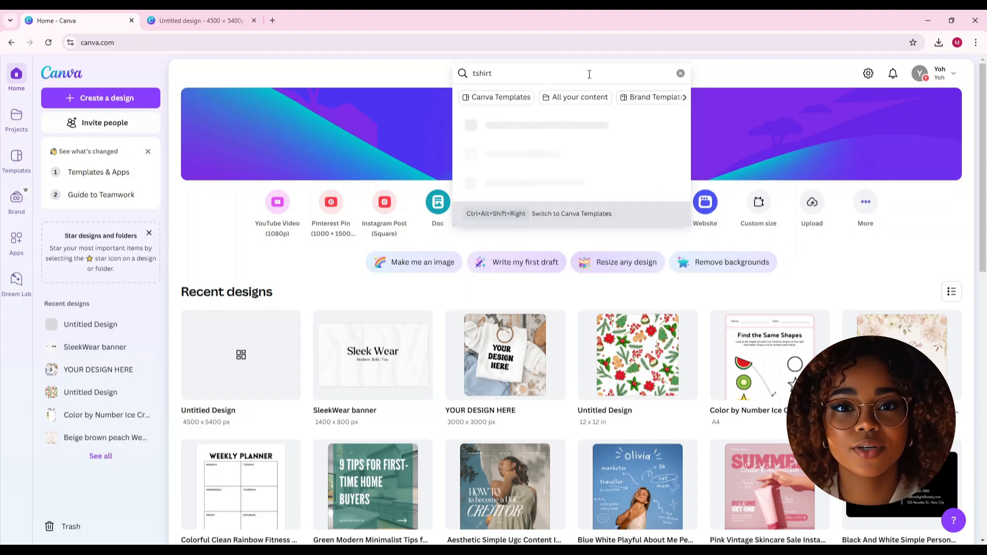
key(Return)
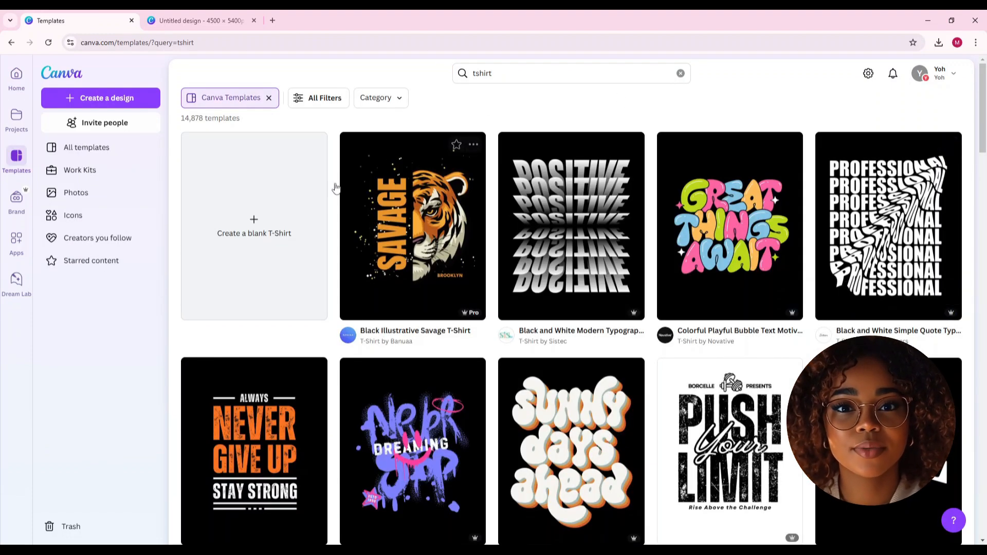
scroll(937, 340, down, 5)
scroll(937, 339, down, 7)
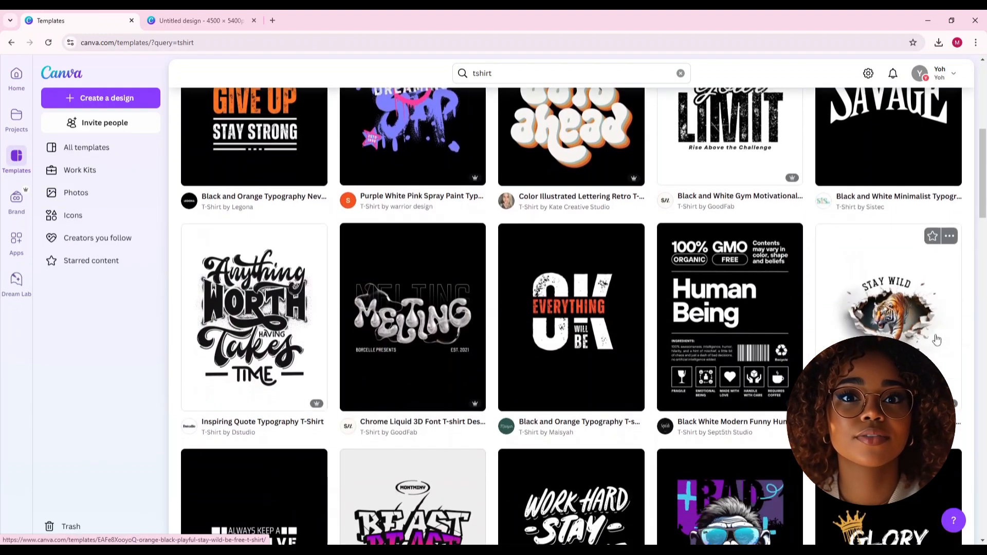
scroll(838, 313, down, 5)
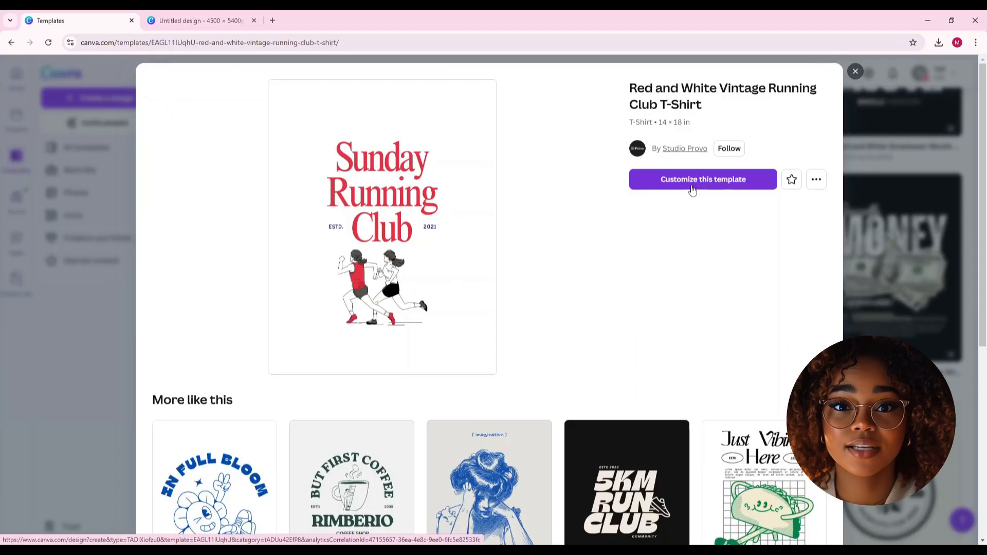
click(693, 189)
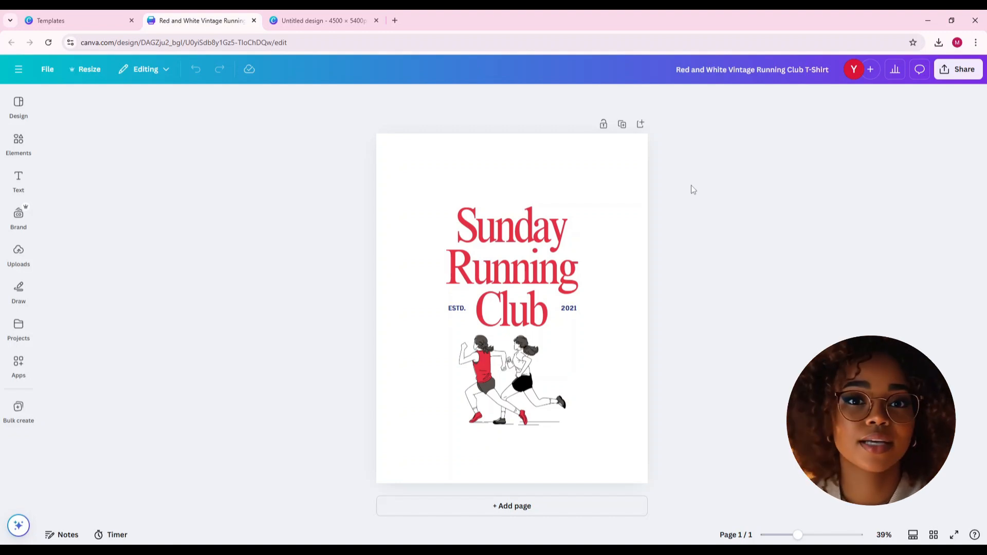
Replace the heading with "Cherry Lover Club", one word per line, and change the year beside it to 2025.
double_click(537, 291)
text(Cherry Lover Club)
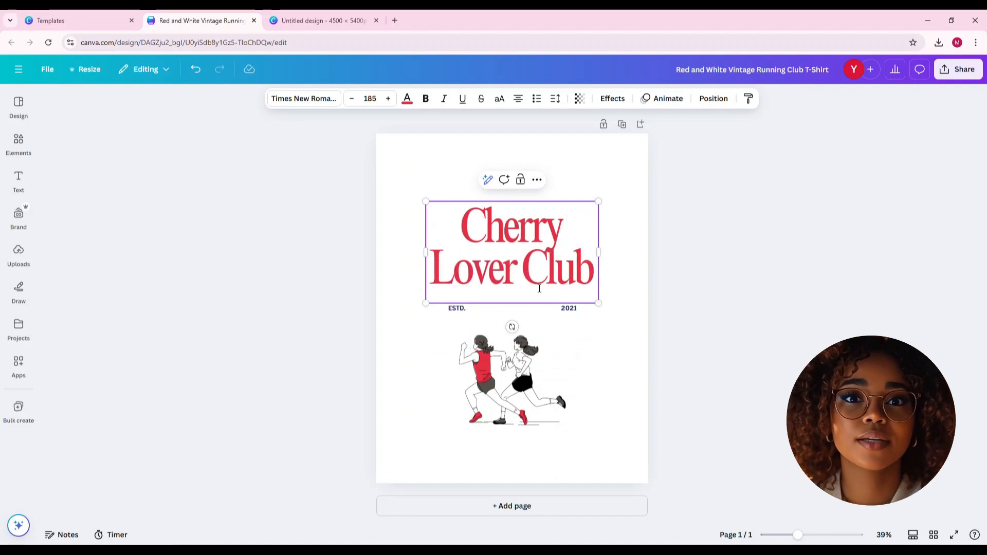
key(BackSpace)
key(BackSpace)
key(BackSpace)
key(BackSpace)
key(Return)
text(Club)
click(575, 308)
text(5)
Delete the running women illustration and search the elements library for "cherry", showing graphics only.
click(515, 375)
click(19, 144)
text(cherry)
key(Return)
click(82, 127)
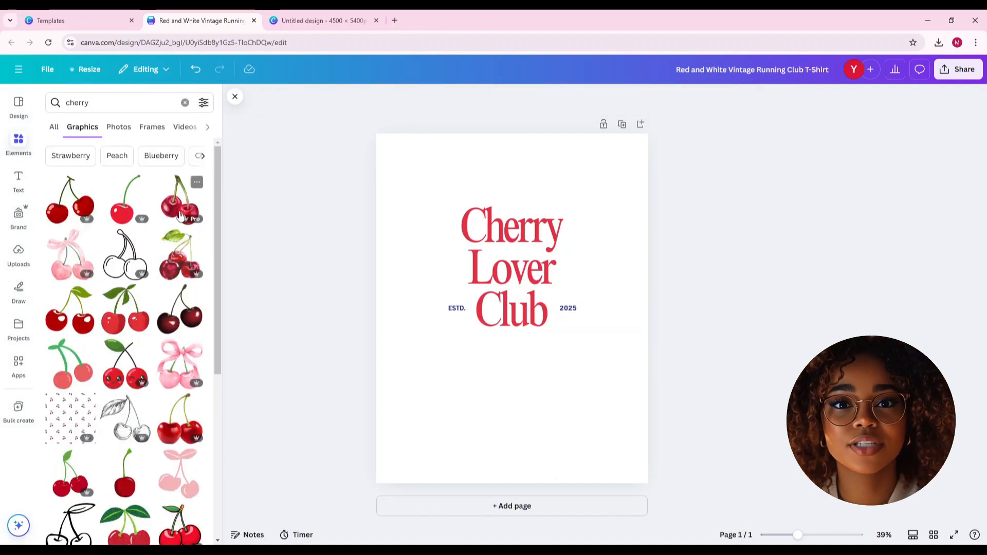
Try the pink cherries graphic with a bow beneath the heading, and delete it from the page.
click(180, 355)
drag(621, 190, 498, 329)
scroll(125, 340, down, 7)
drag(456, 372, 512, 383)
key(Delete)
Add the watercolour bunch of red cherries with green leaves, shrink it, and place it beneath the word "Club".
scroll(125, 308, up, 6)
drag(70, 272, 541, 366)
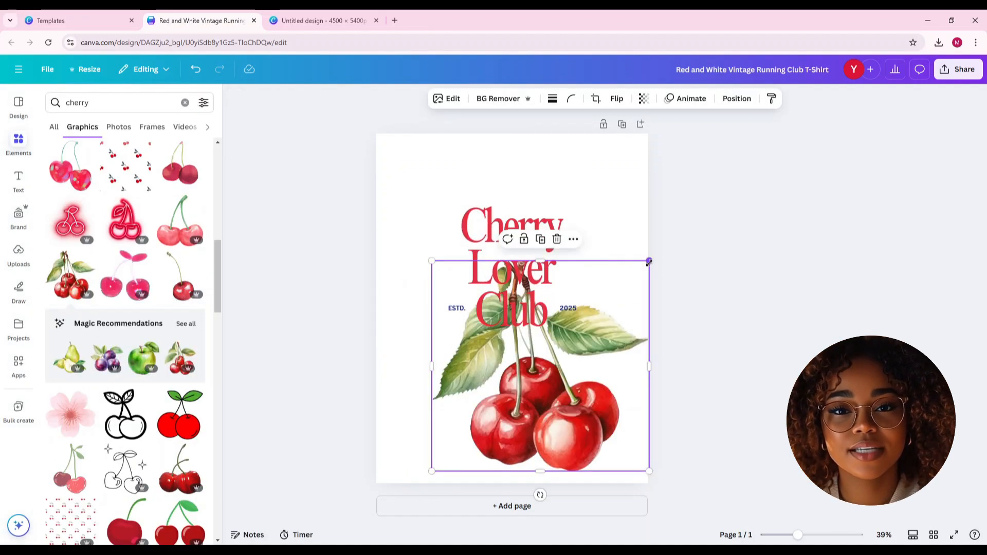
drag(650, 261, 553, 354)
drag(495, 412, 516, 396)
Recolour the heading in the cherry graphic's red, and apply dark blue to the "ESTD." and "2025" labels.
click(512, 267)
click(498, 98)
click(456, 308)
click(57, 181)
click(568, 309)
click(114, 181)
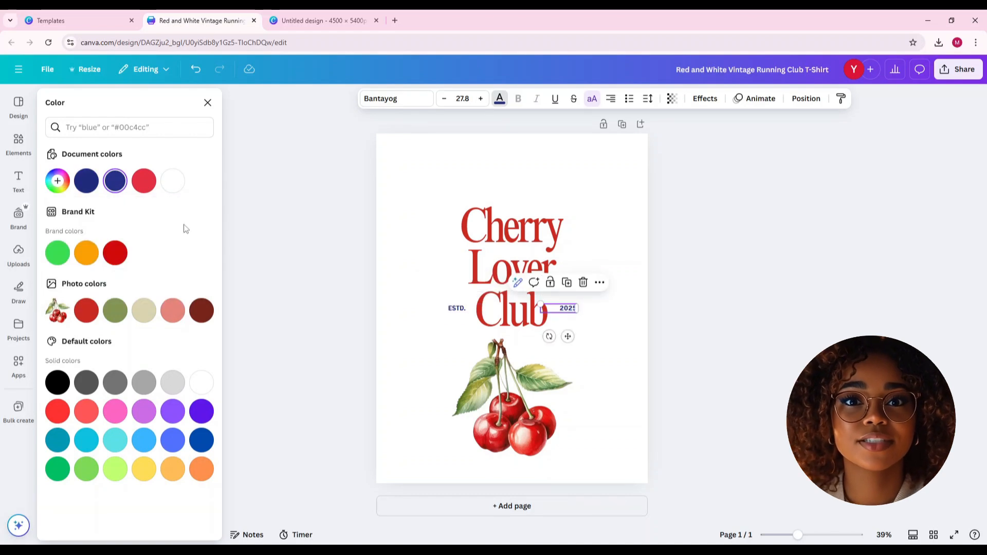
Enlarge the heading, labels and cherries together and centre the whole composition on the page.
click(514, 401)
drag(574, 339, 588, 329)
drag(636, 469, 390, 174)
drag(600, 198, 628, 142)
drag(514, 308, 520, 322)
click(638, 455)
Shrink the cherry graphic slightly and fine-tune the position of the design.
click(514, 401)
drag(599, 470, 578, 449)
drag(510, 308, 510, 314)
Try the Boston Angel font on the "Cherry Lover Club" heading and undo the font change.
click(509, 236)
click(396, 98)
click(92, 465)
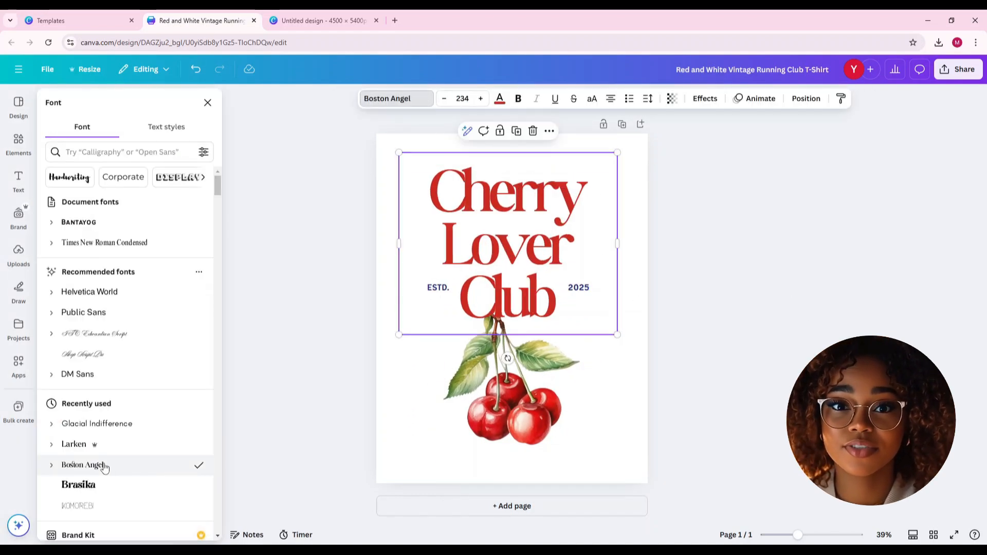
click(648, 98)
drag(606, 141, 612, 149)
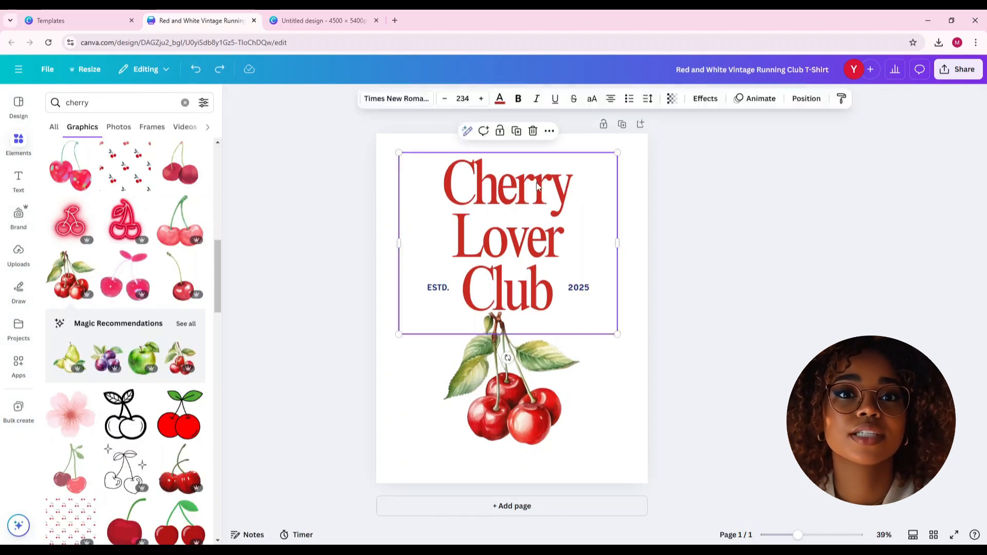
click(844, 250)
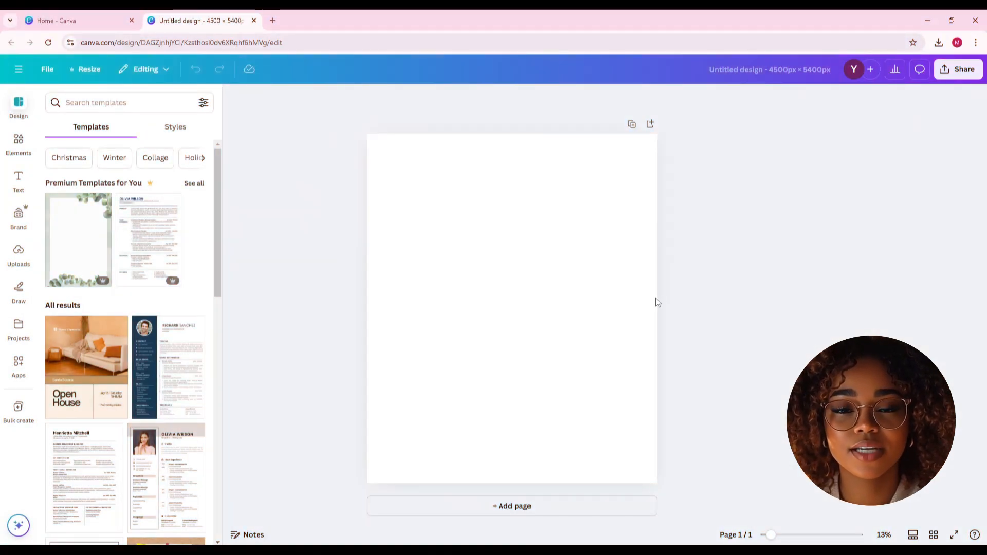
In the 4500 × 5400 px design, set "Not Busy" in Sloop Script Pro and "Just Focused" in Times New Roman Condensed.
click(598, 313)
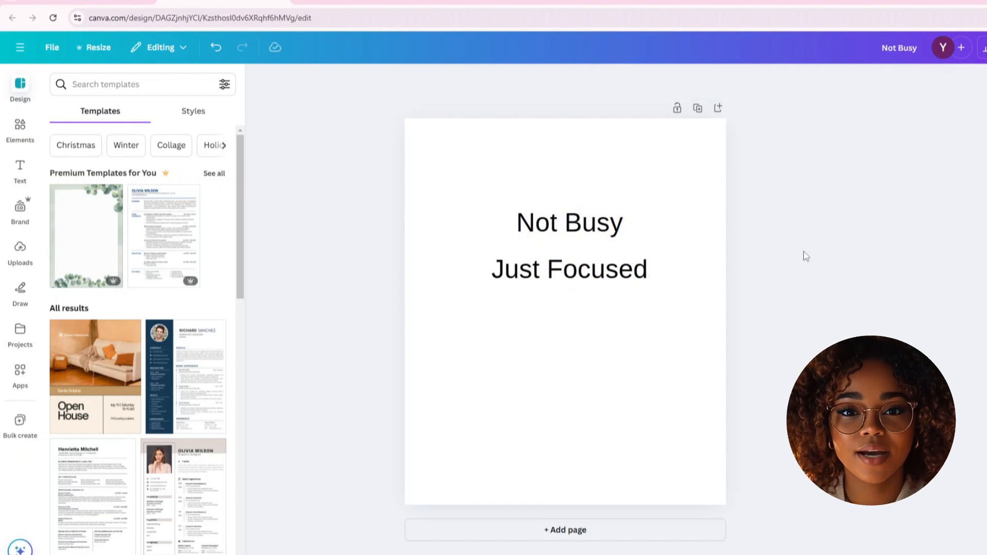
click(570, 223)
click(442, 79)
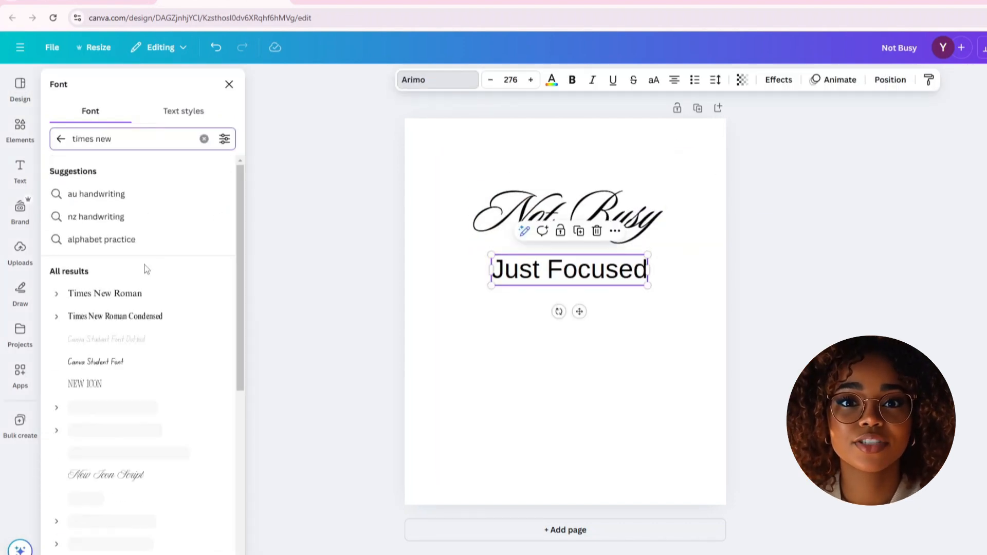
click(137, 320)
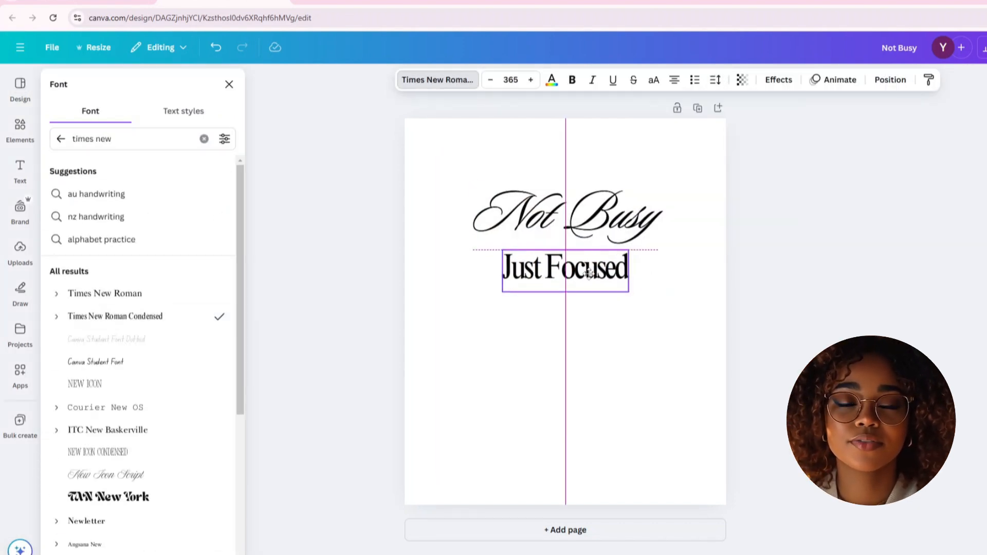
Centre "Not Busy" on the page closely above "Just Focused", and undo the last change to the lower line.
click(786, 328)
drag(568, 221, 566, 216)
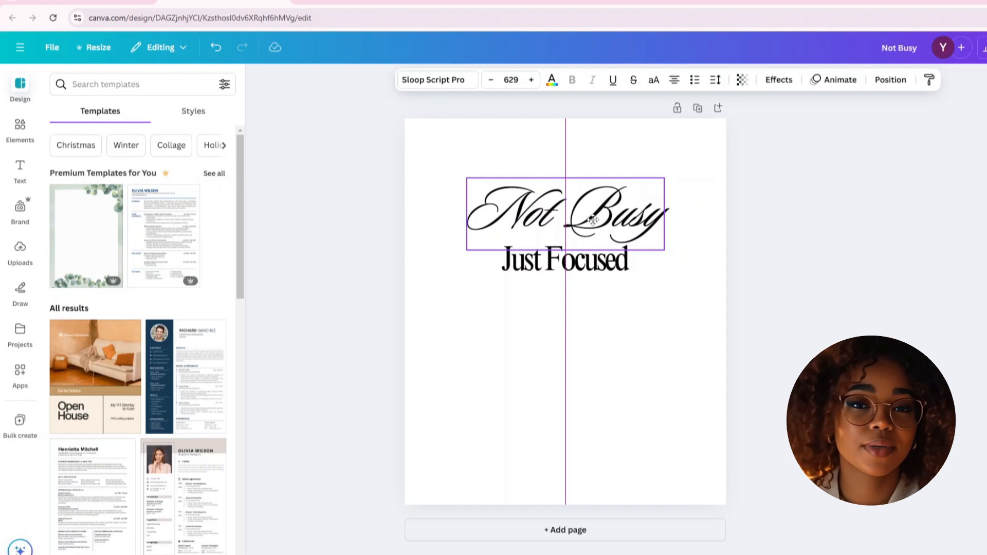
click(658, 346)
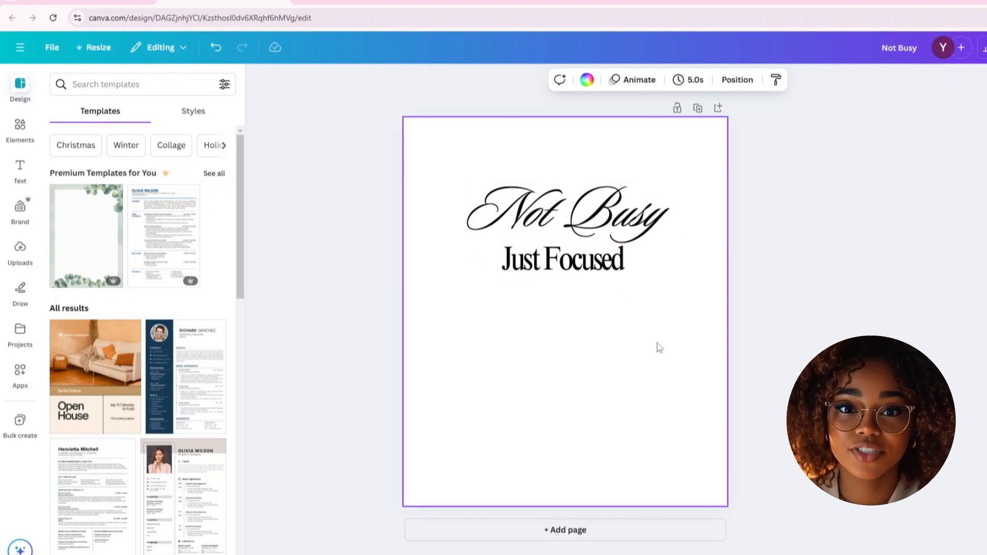
click(563, 261)
click(218, 46)
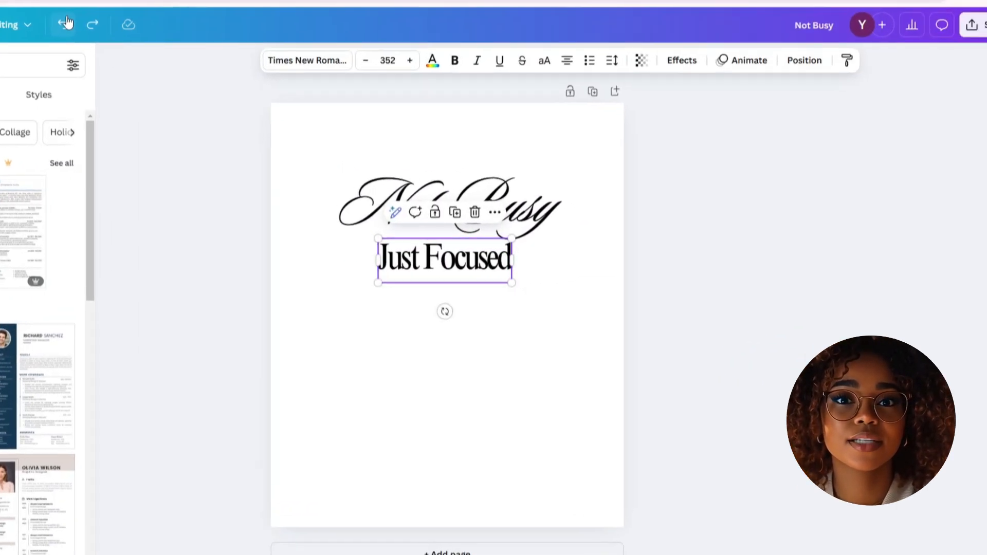
click(788, 310)
Download the "Not Busy" design as a 4,500 × 5,400 px PNG with a transparent background.
click(951, 12)
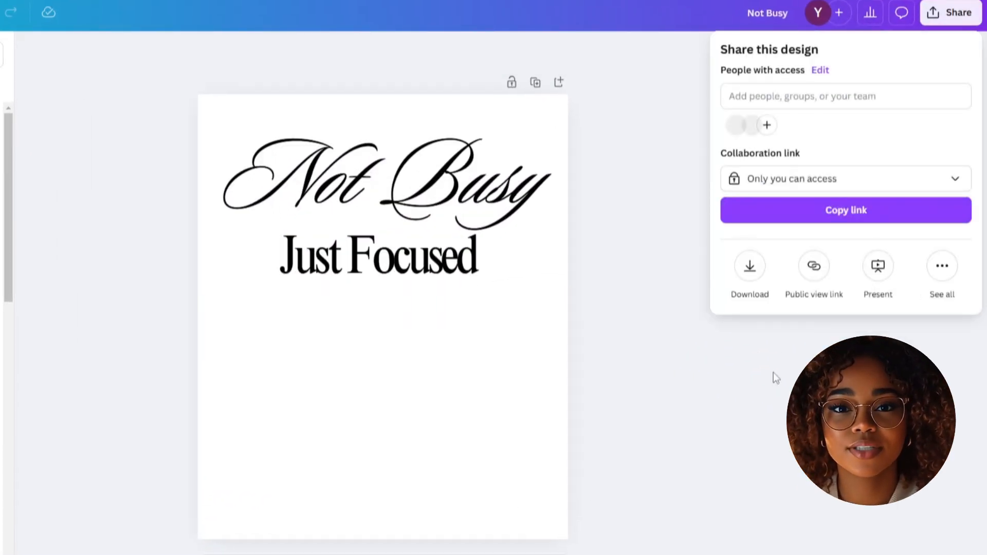
click(749, 264)
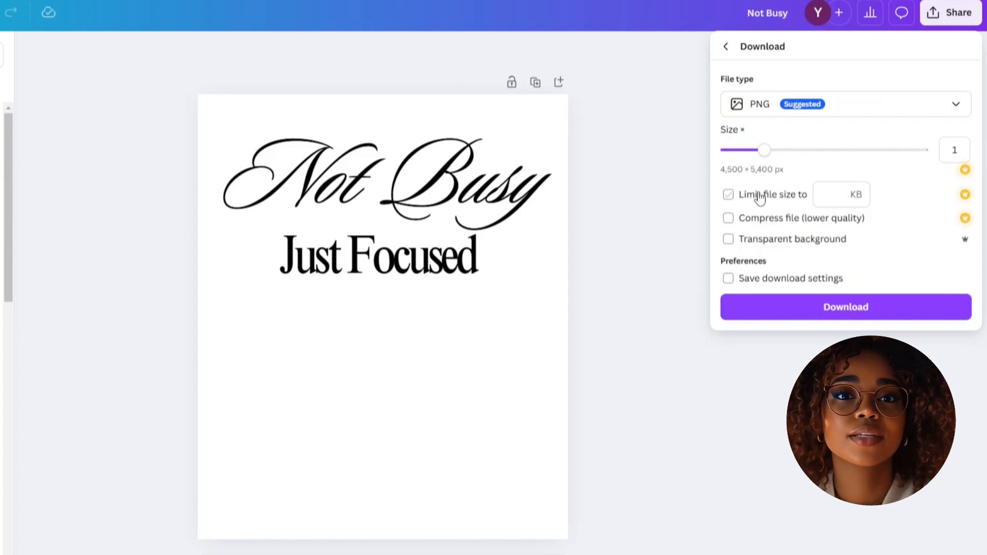
click(732, 243)
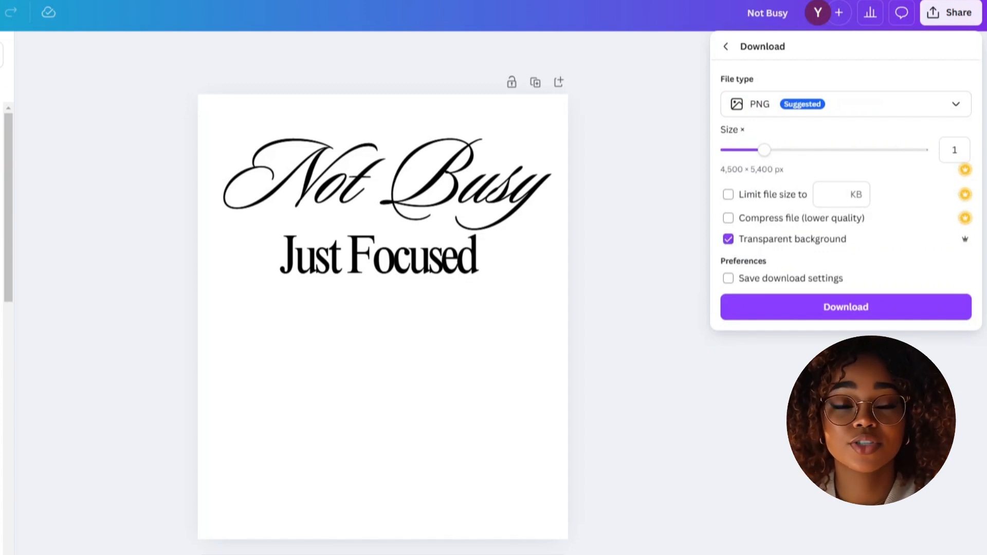
click(842, 308)
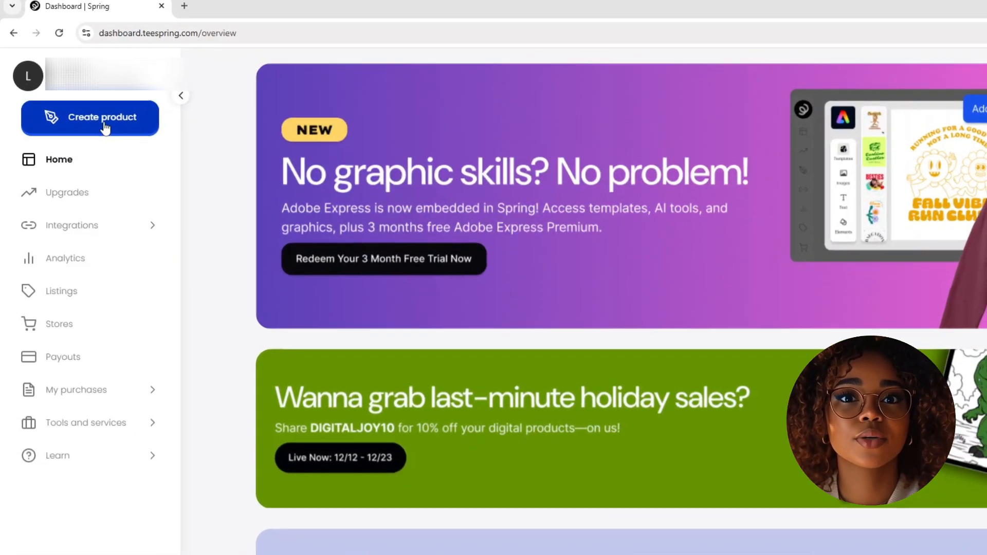
Start creating a product in Spring and look through the catalogue's best sellers, new products and product categories.
click(104, 128)
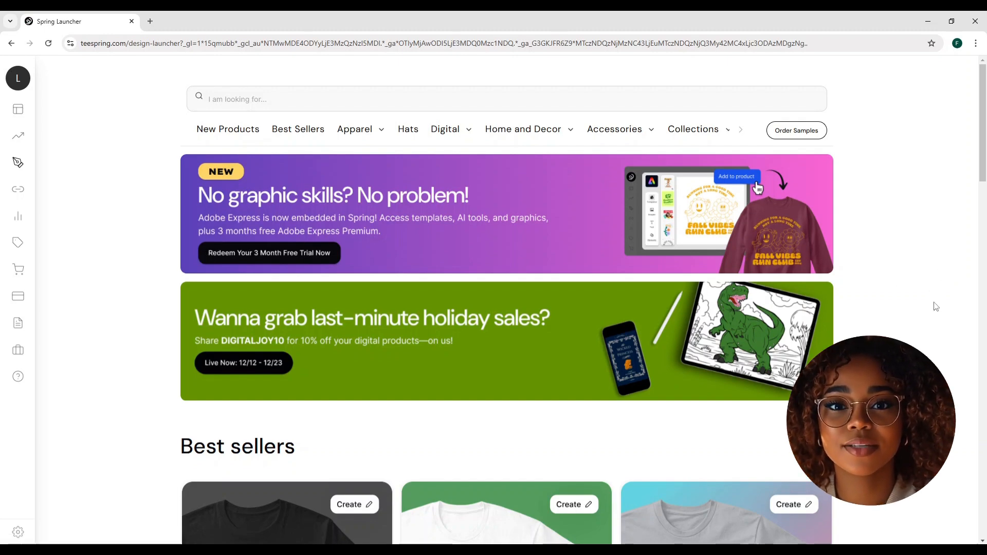
scroll(929, 278, down, 4)
scroll(923, 263, down, 2)
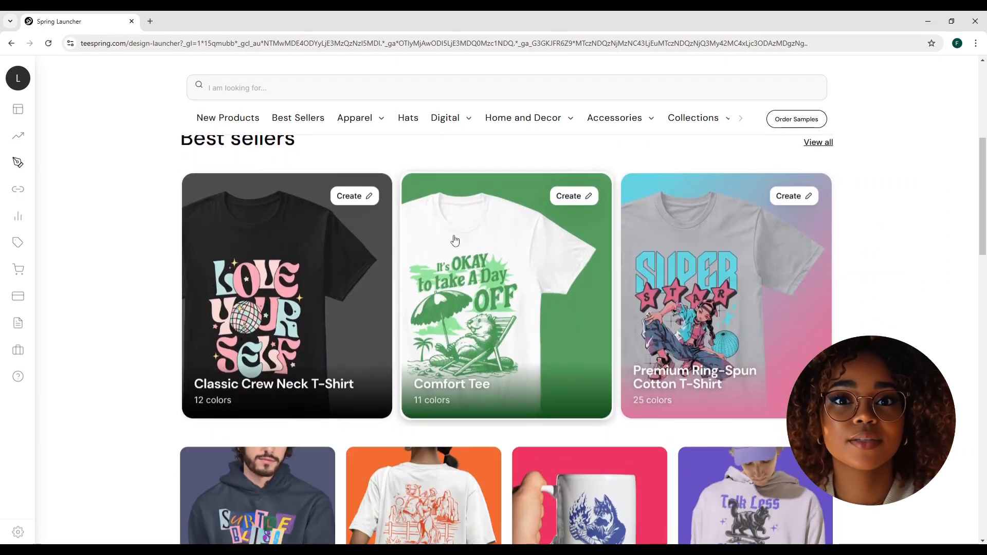
scroll(308, 328, down, 5)
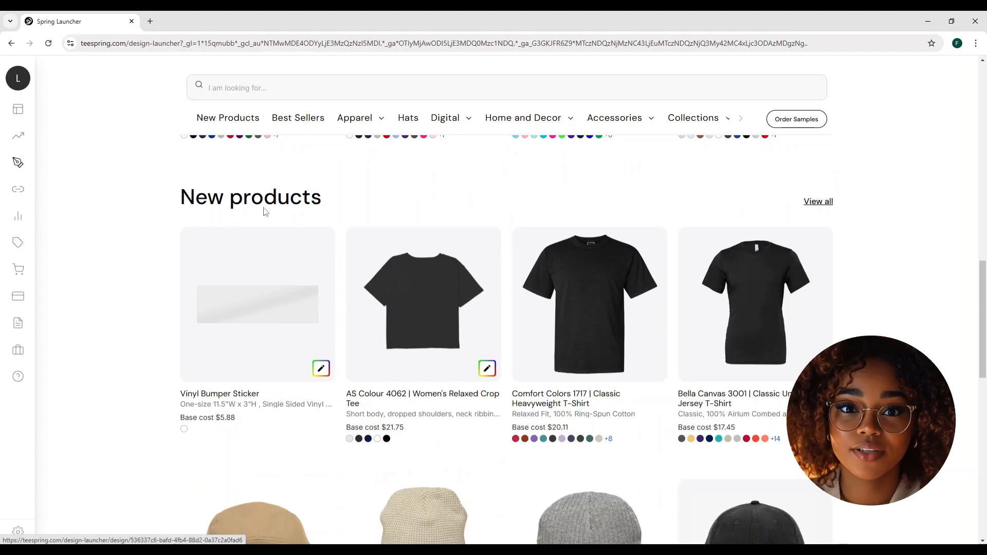
scroll(264, 211, down, 5)
scroll(262, 368, down, 2)
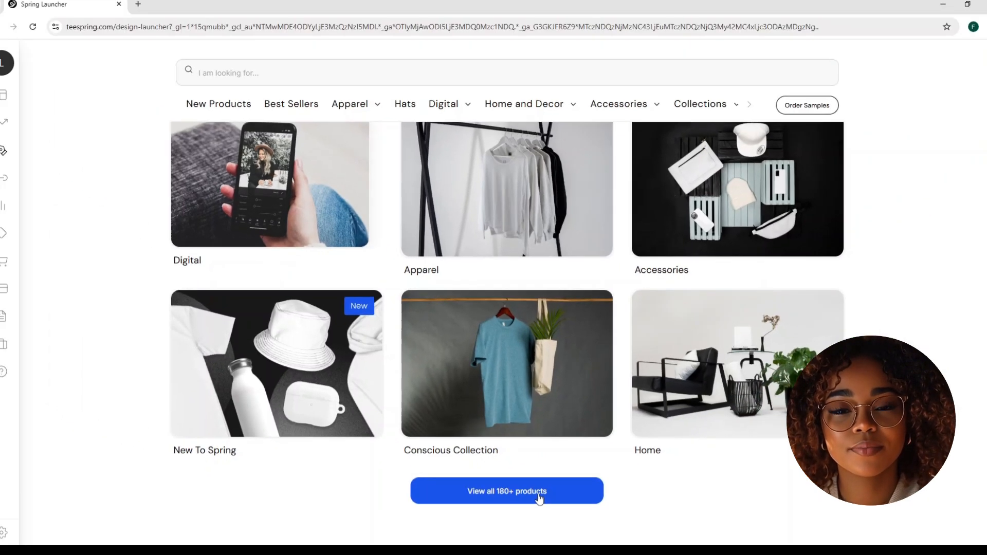
scroll(780, 343, up, 15)
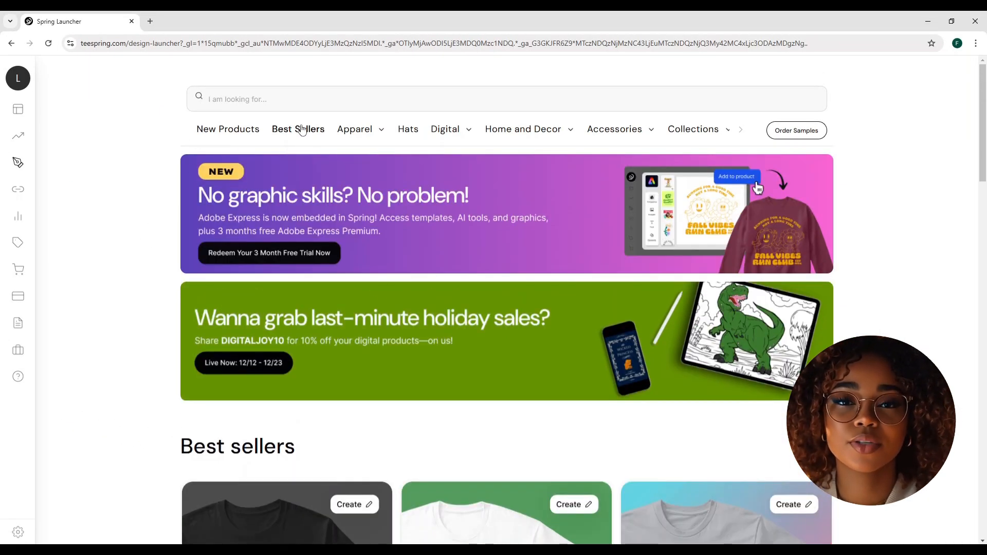
Open the T-Shirts category under Apparel and look through the available shirts and their base costs.
click(355, 129)
click(440, 174)
scroll(910, 268, down, 5)
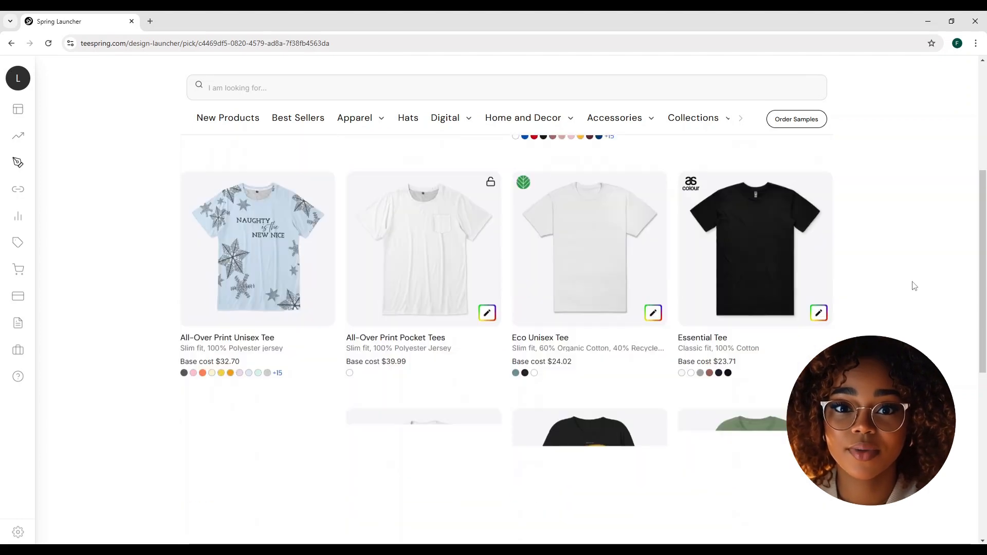
scroll(914, 284, down, 1)
scroll(254, 313, up, 6)
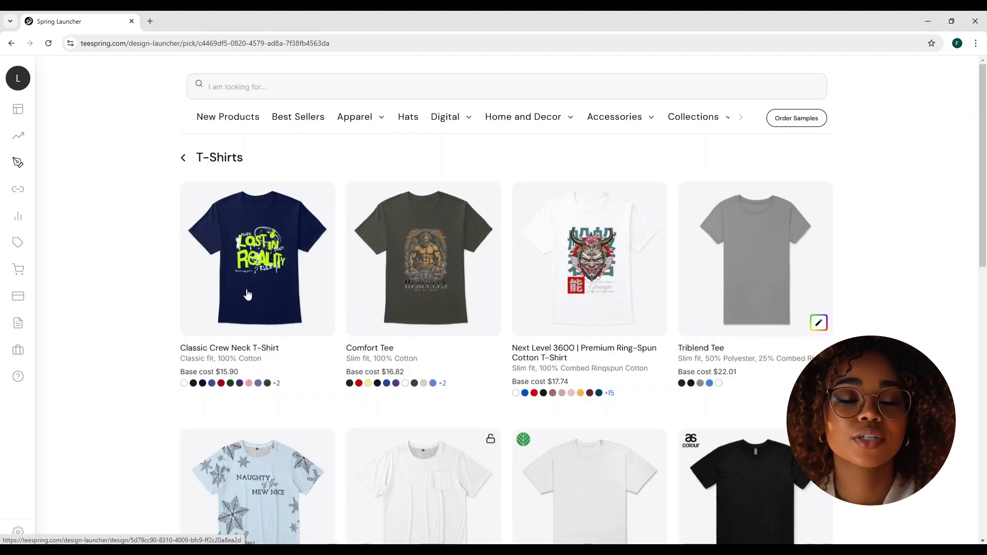
Choose the Classic Crew Neck T-Shirt, upload the "Not Busy" artwork to its front, and move the artwork slightly higher.
click(247, 294)
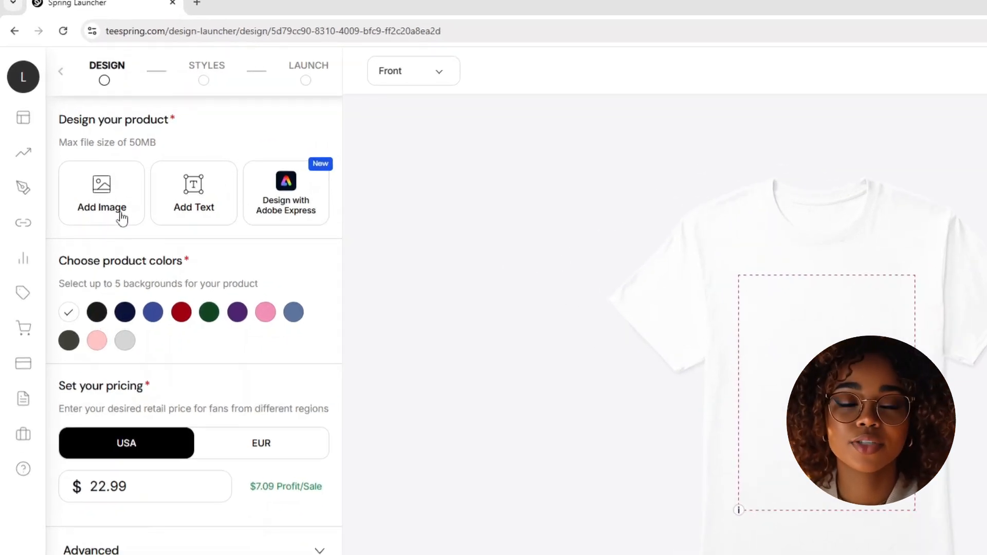
click(122, 218)
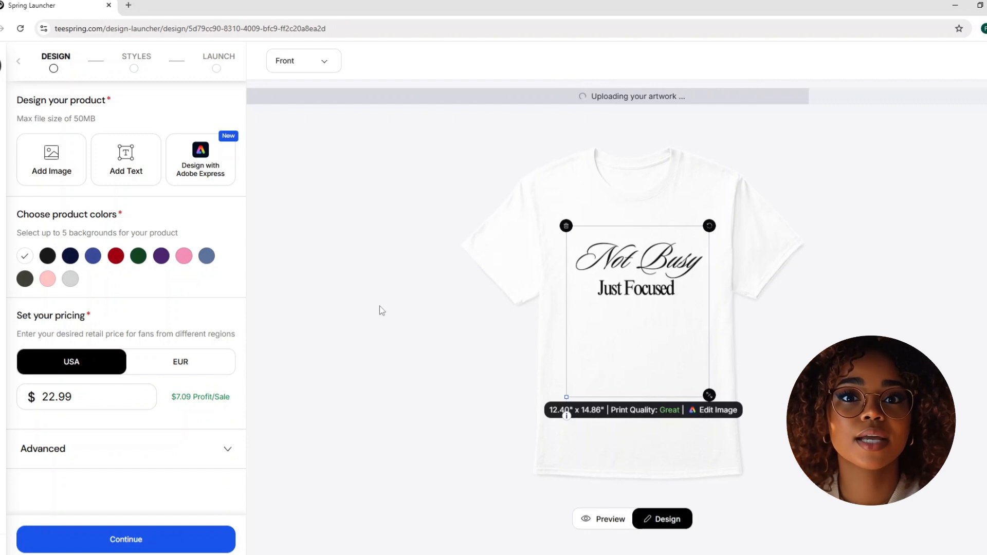
drag(647, 273, 645, 269)
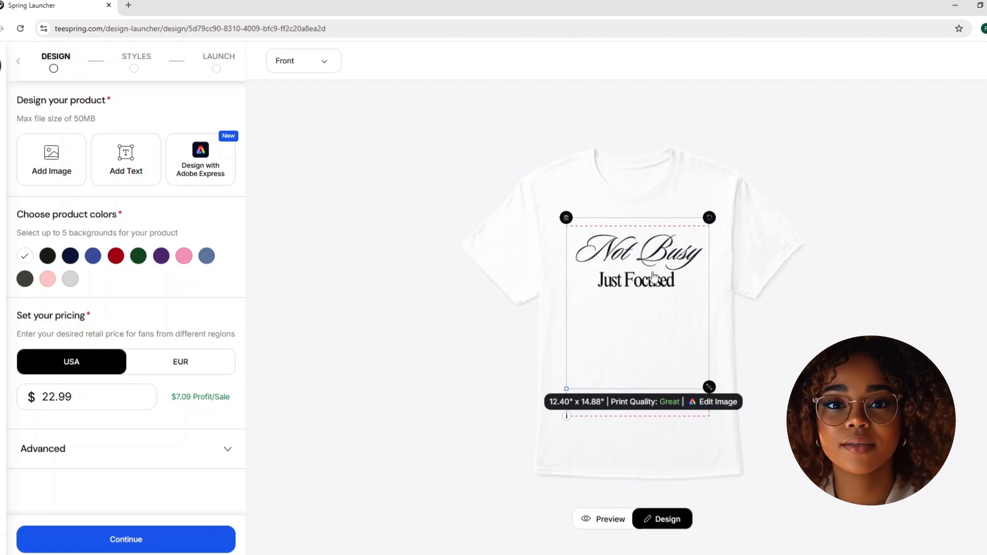
Preview the shirt, add Pale Pink as a second product colour, and set the USA price to $18.99.
click(609, 523)
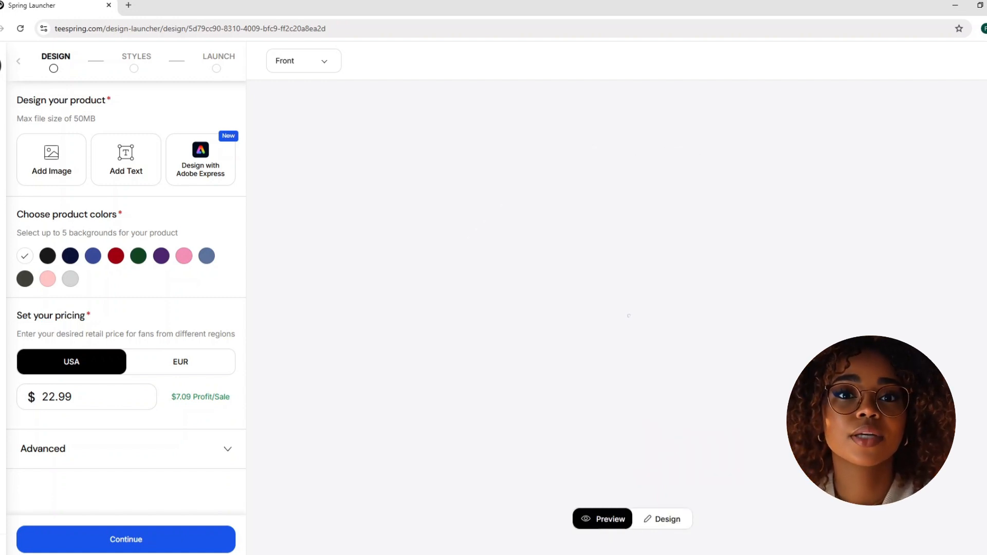
click(47, 280)
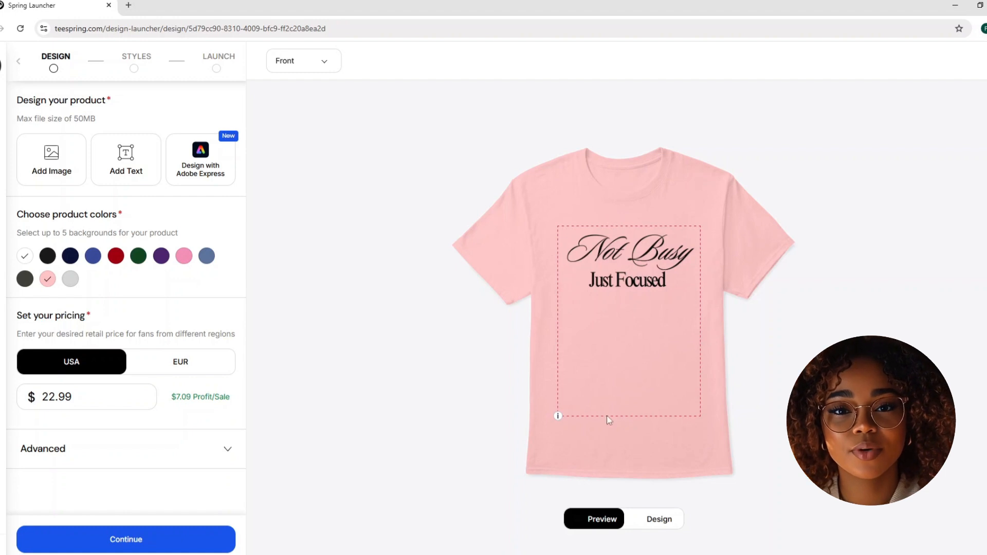
click(600, 520)
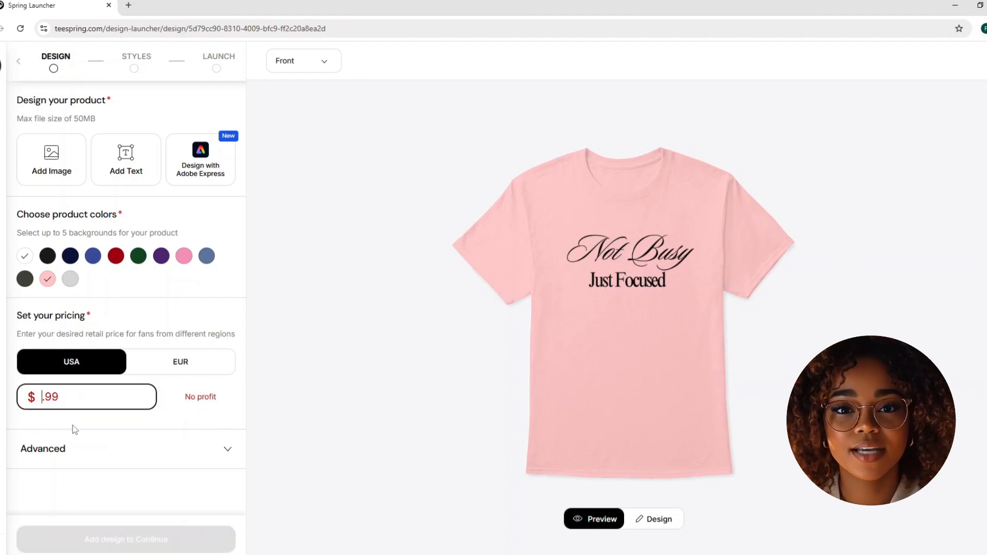
text(18)
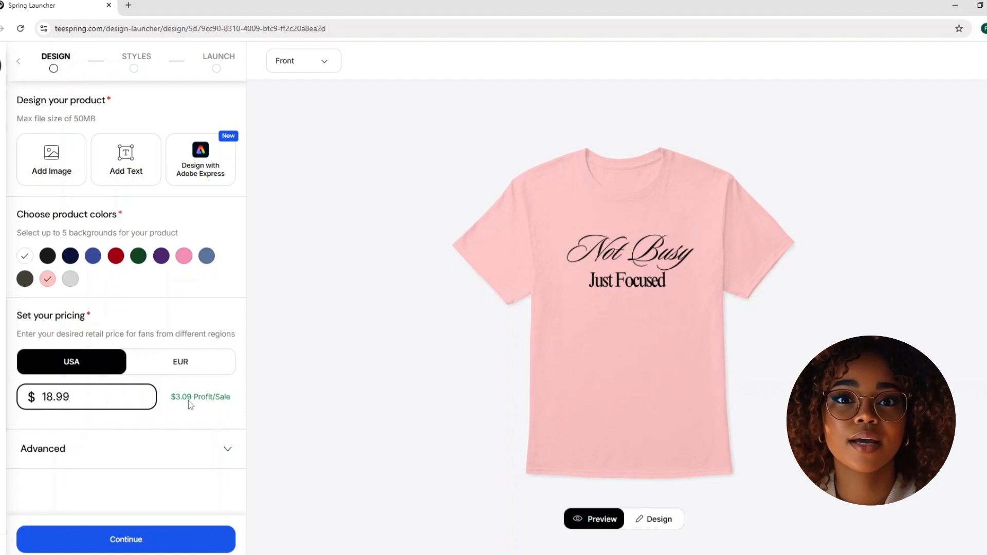
Make White the featured colour in the advanced settings and continue to launch with only the Classic Crew Neck T-Shirt in the listing.
click(221, 455)
scroll(186, 425, down, 2)
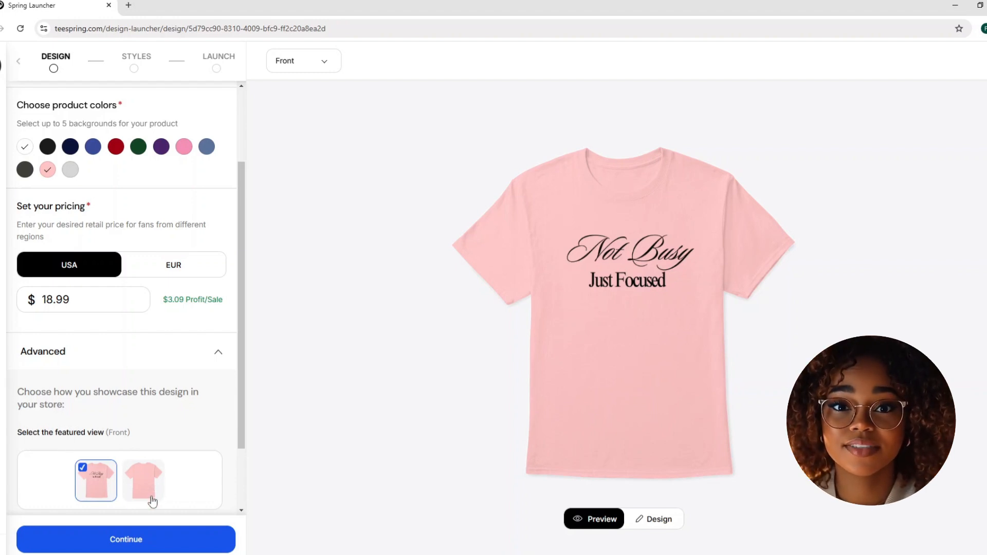
scroll(160, 457, down, 2)
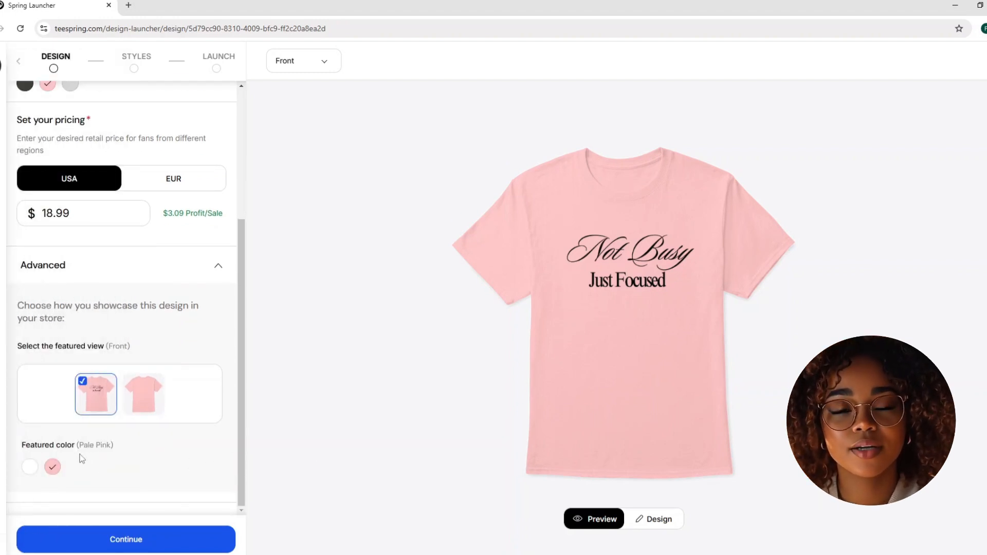
click(29, 467)
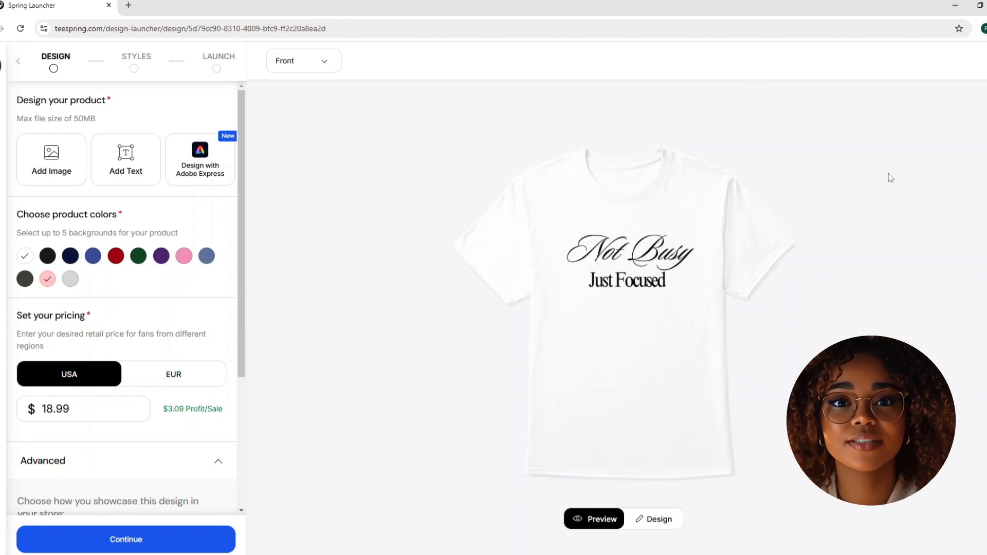
scroll(90, 379, down, 4)
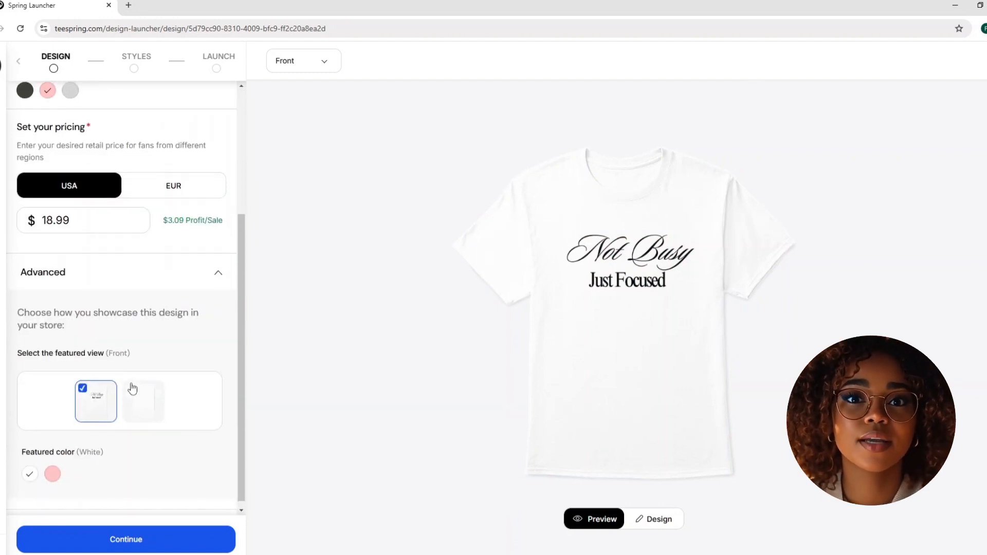
click(146, 547)
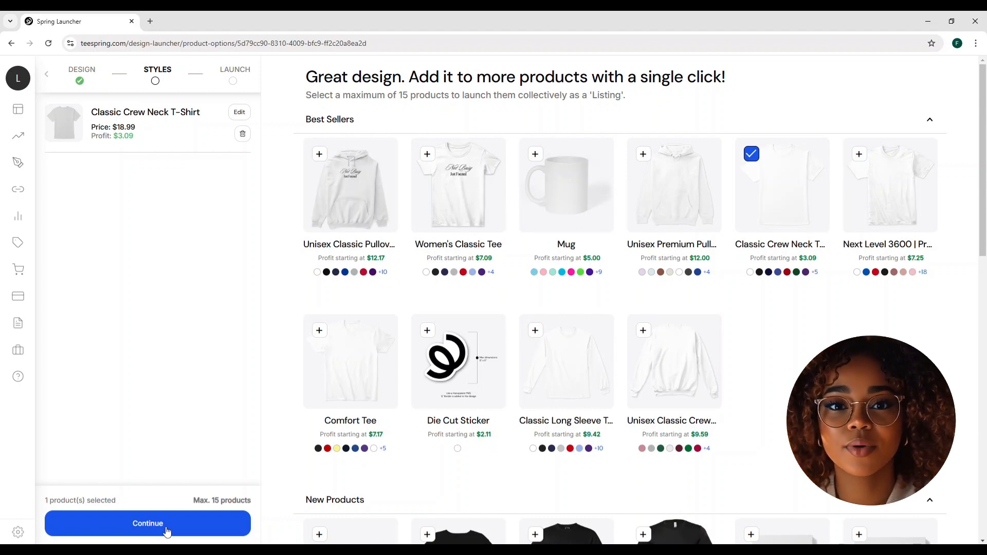
click(170, 530)
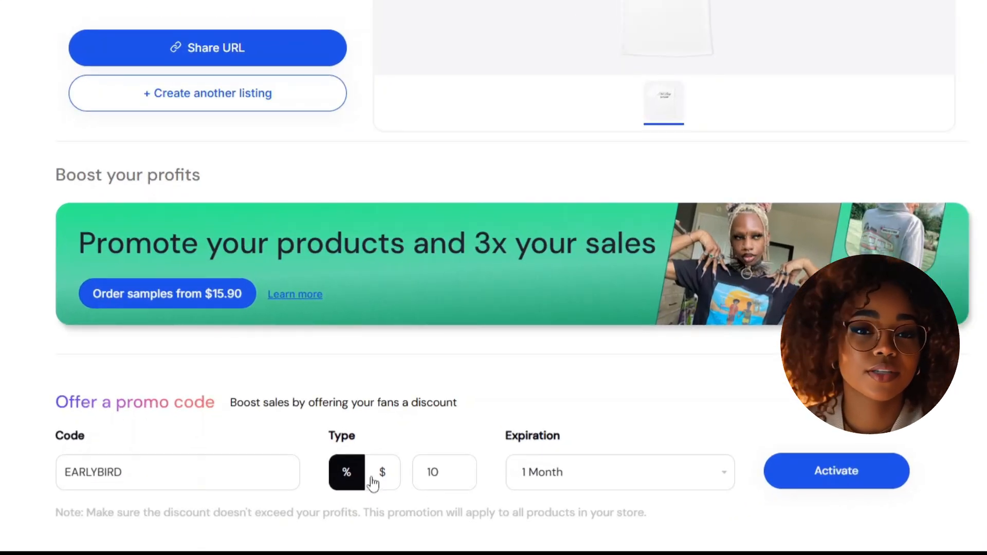
Activate the EARLYBIRD promo code with a 10% discount and a 1 Month expiration.
click(437, 471)
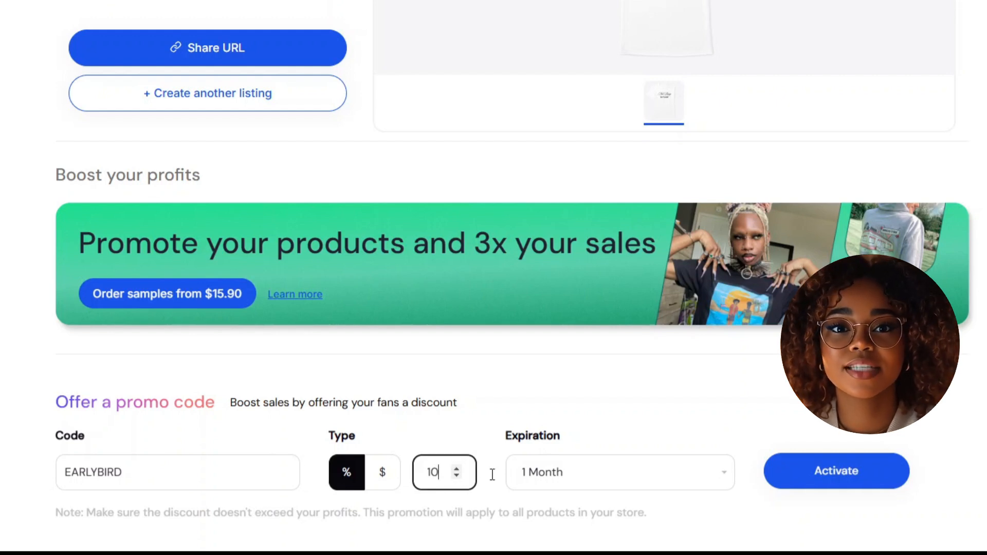
click(726, 478)
click(112, 477)
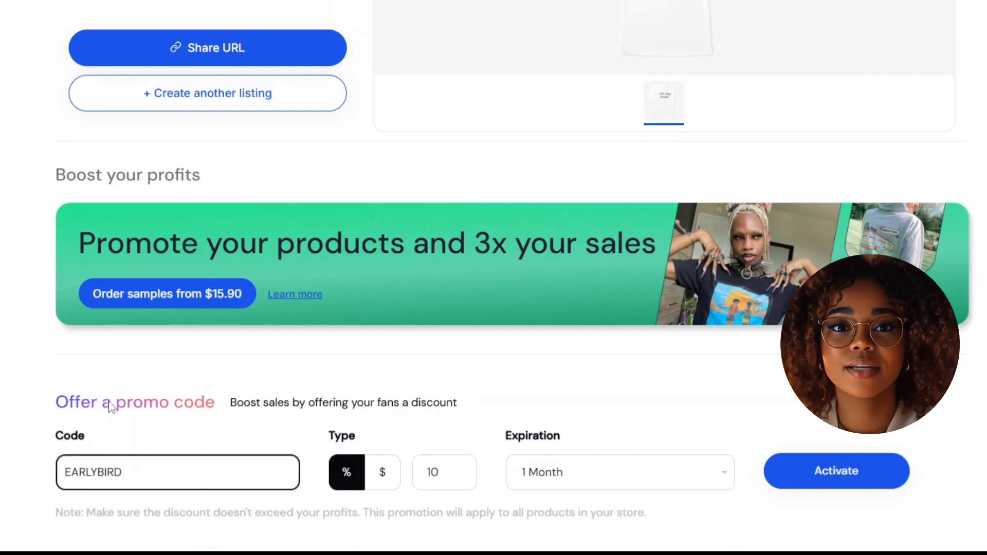
click(833, 473)
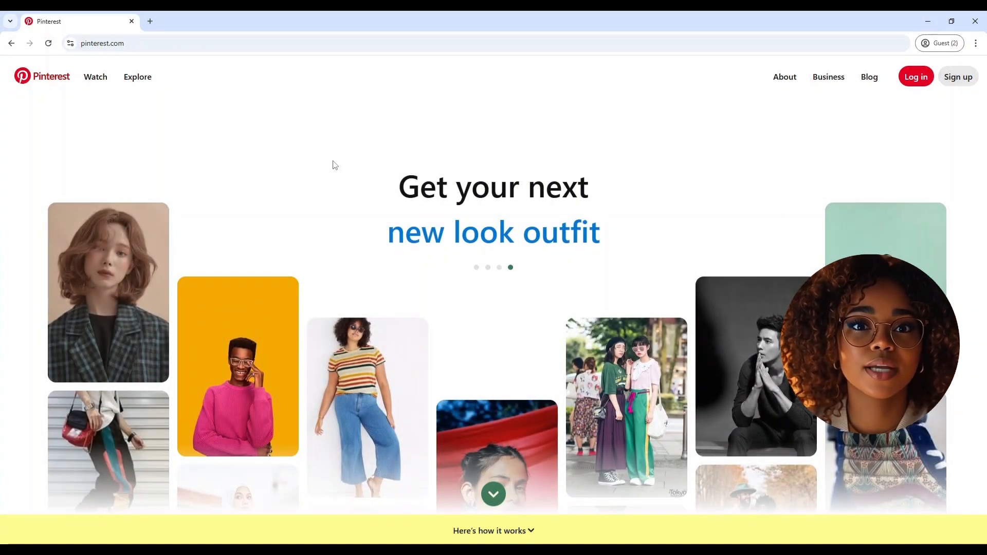
Switch to Pinterest, look over its home page, search for "tshirt for women casual" and browse the pins.
scroll(719, 163, down, 5)
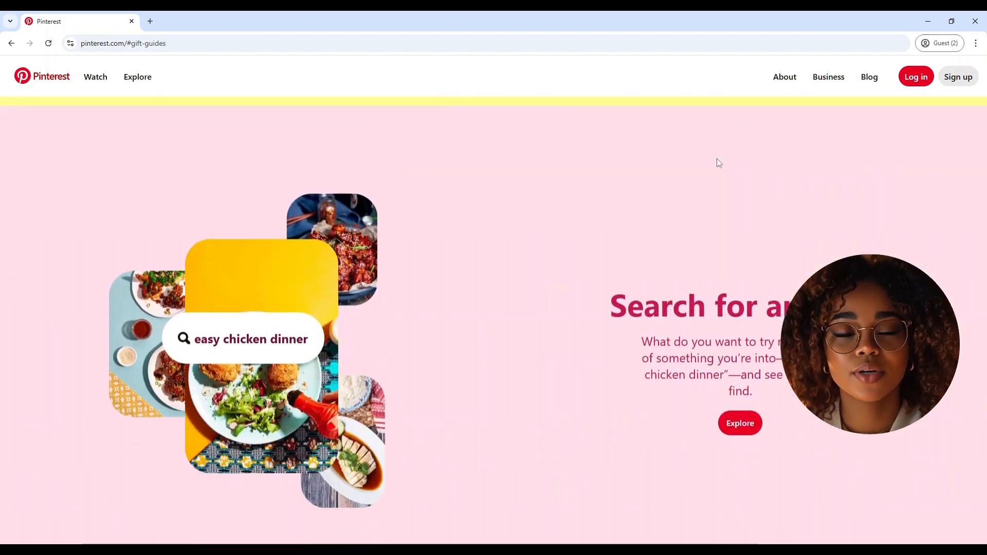
scroll(719, 163, down, 5)
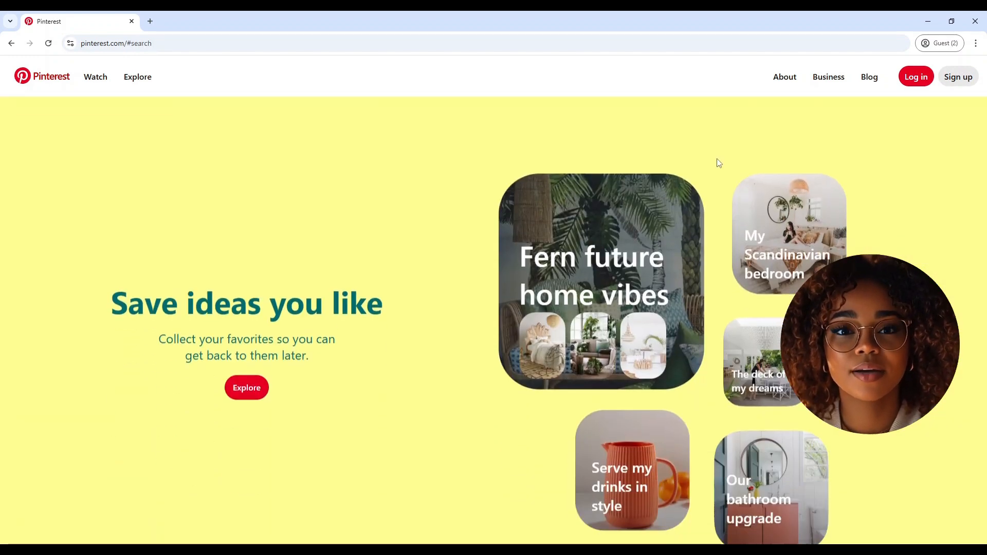
scroll(718, 163, down, 5)
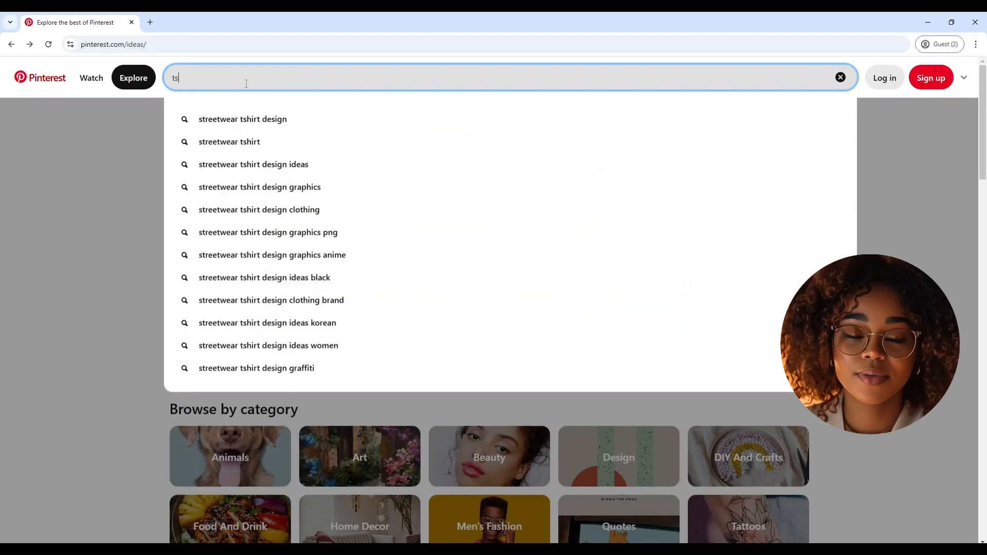
text(hirt)
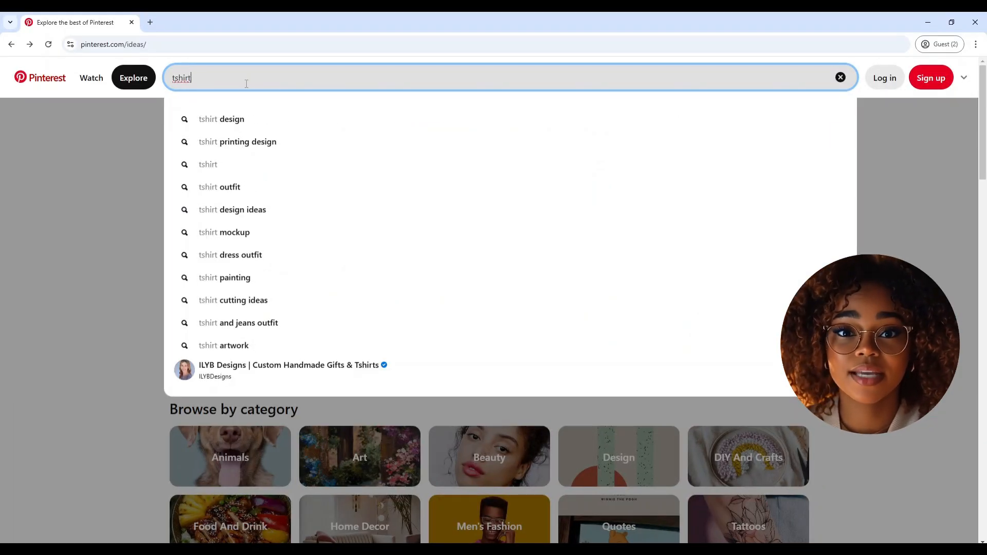
text( for)
click(248, 148)
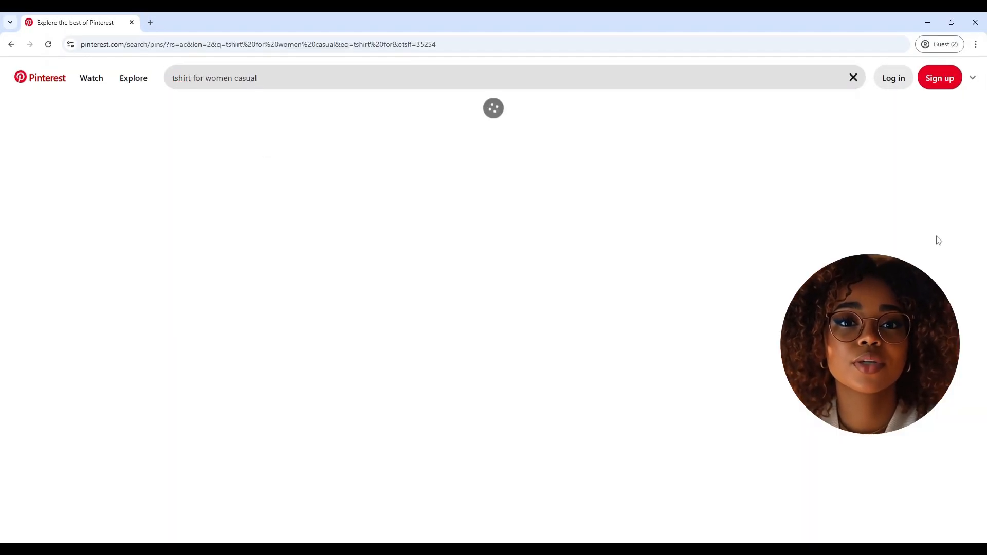
drag(984, 150, 986, 315)
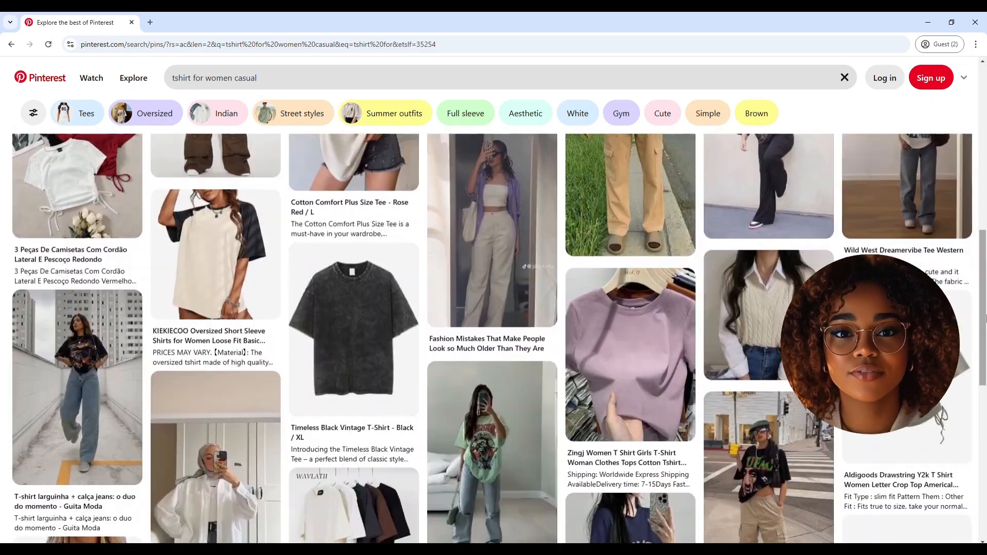
scroll(985, 318, down, 20)
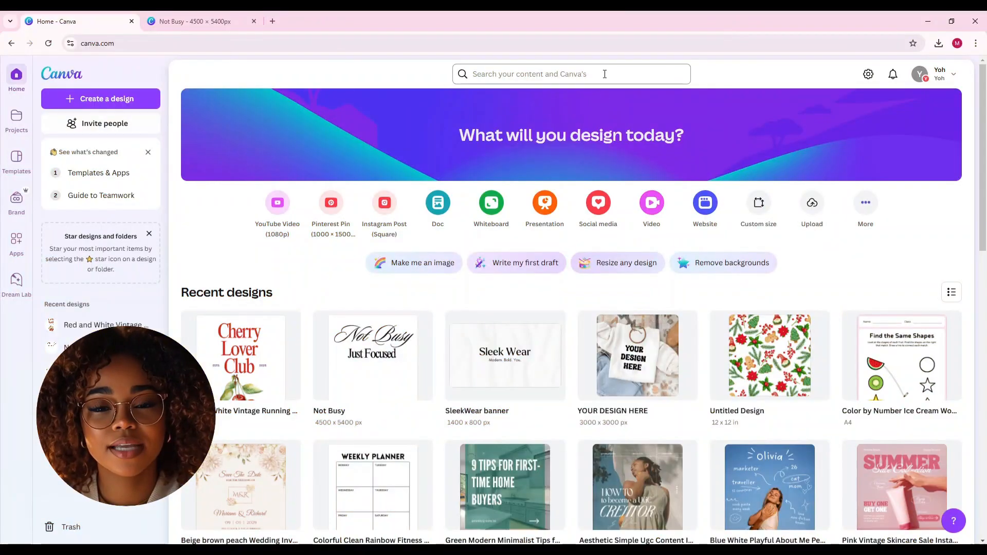
Switch to Canva, search the templates for "pinterest pin" and open a black and white minimalist T-shirt mockup for editing.
click(604, 74)
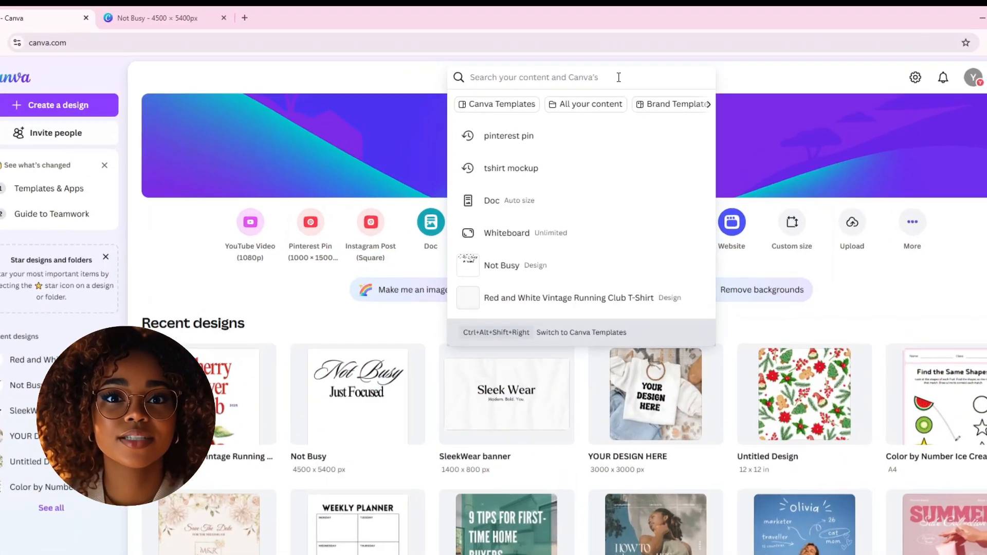
text(pinterest pin)
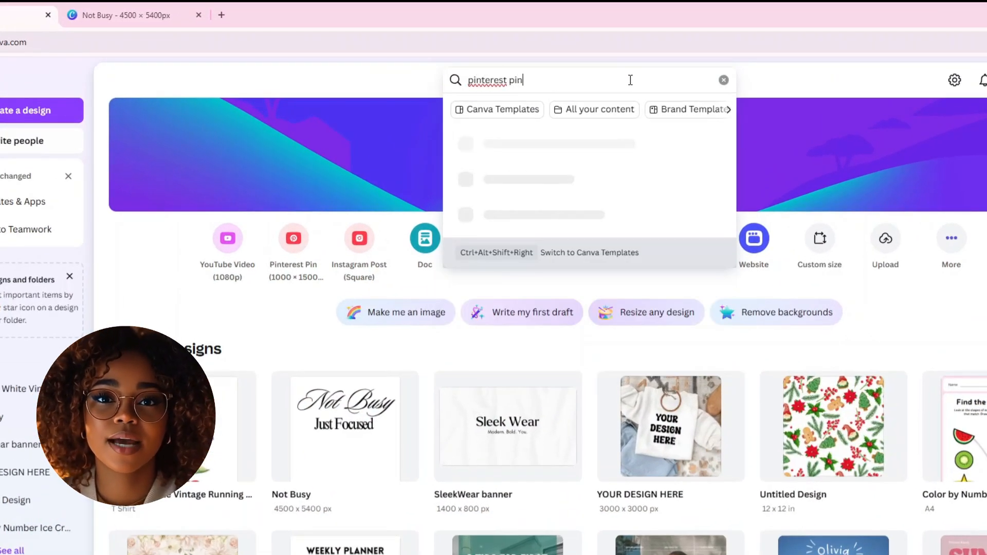
key(Return)
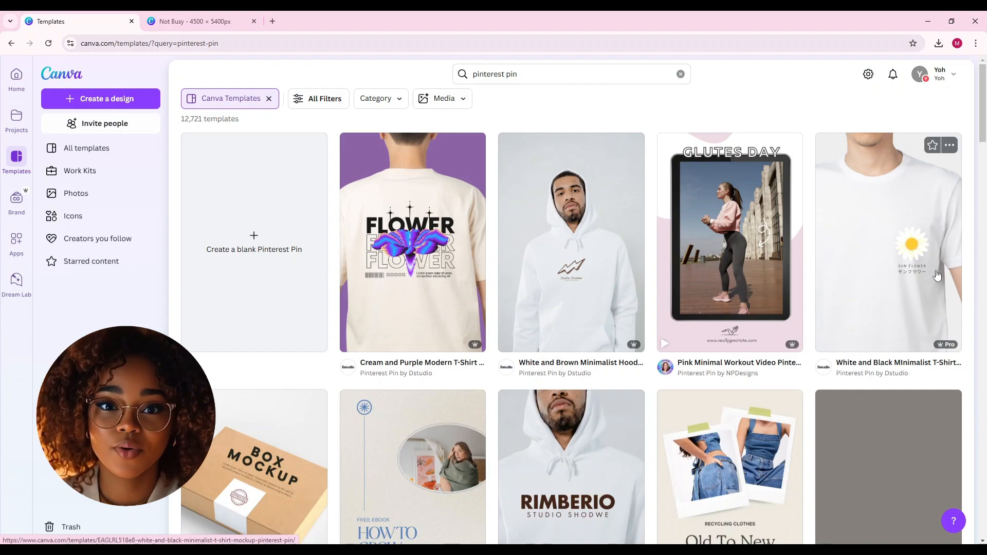
scroll(937, 276, down, 15)
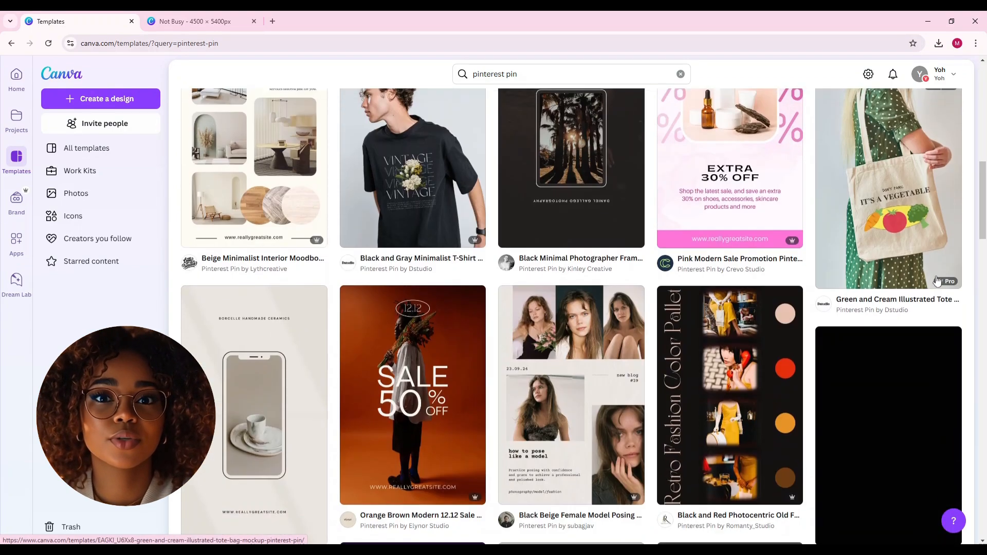
scroll(937, 280, up, 15)
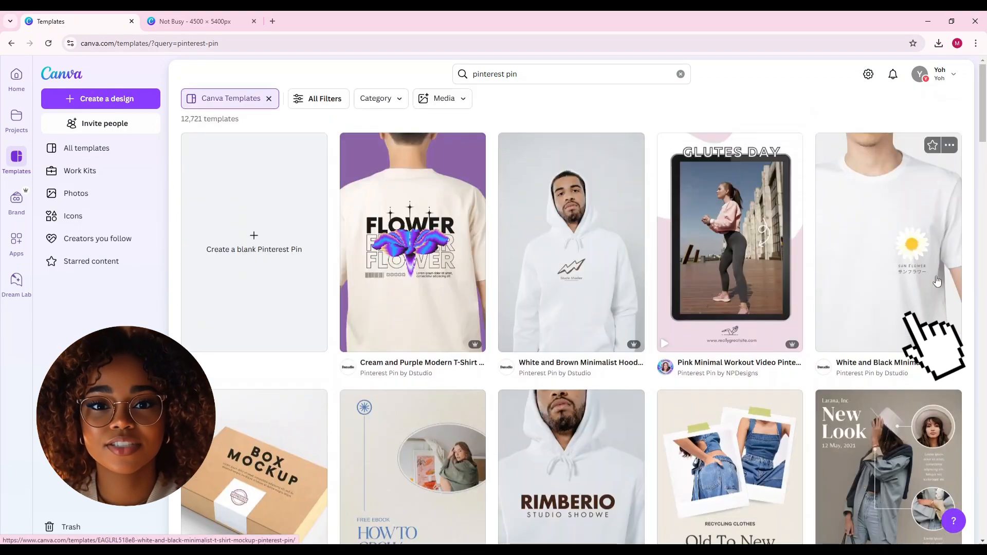
click(937, 280)
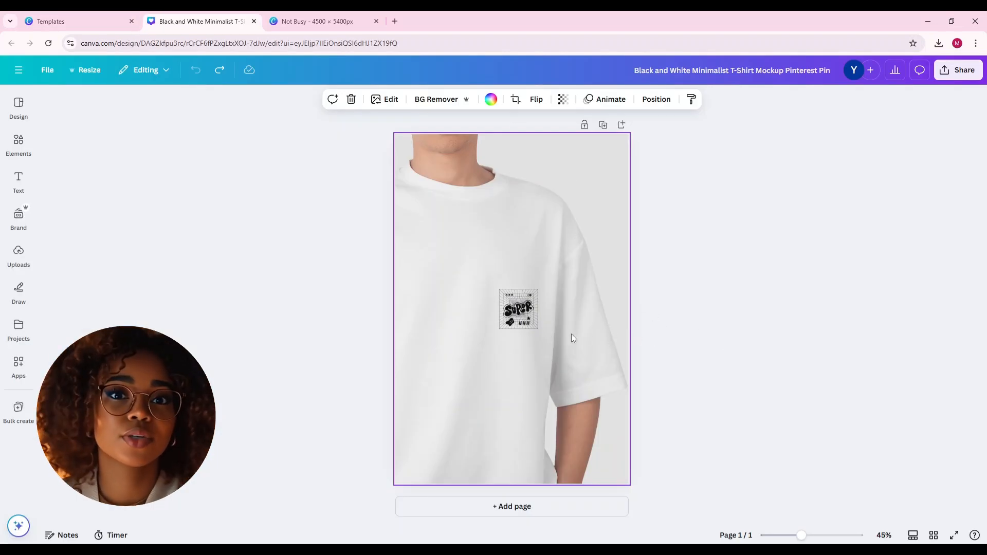
Detach the T-shirt photo from the background, delete the "SUPER" graphic, and position the photo near the centre of the page.
right_click(515, 271)
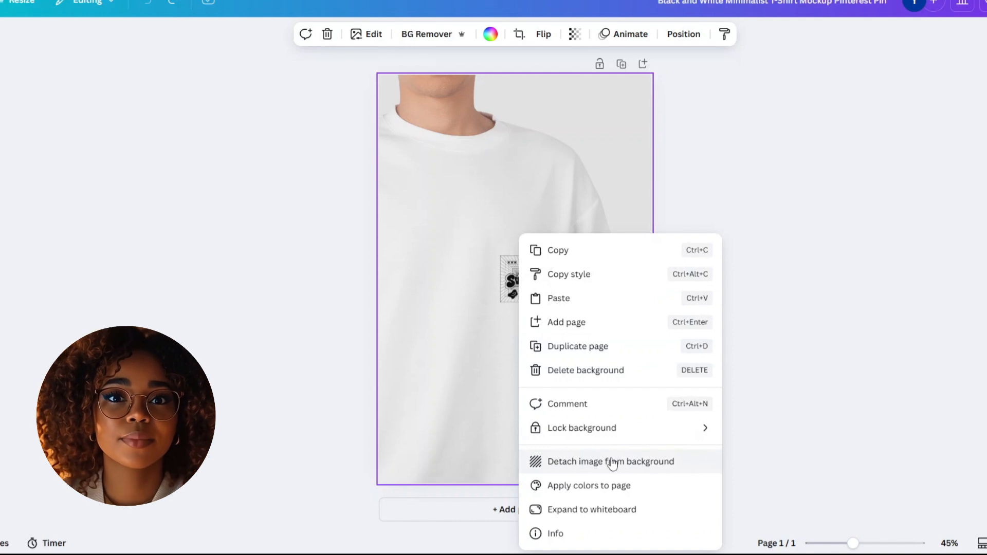
click(612, 462)
drag(575, 383, 431, 394)
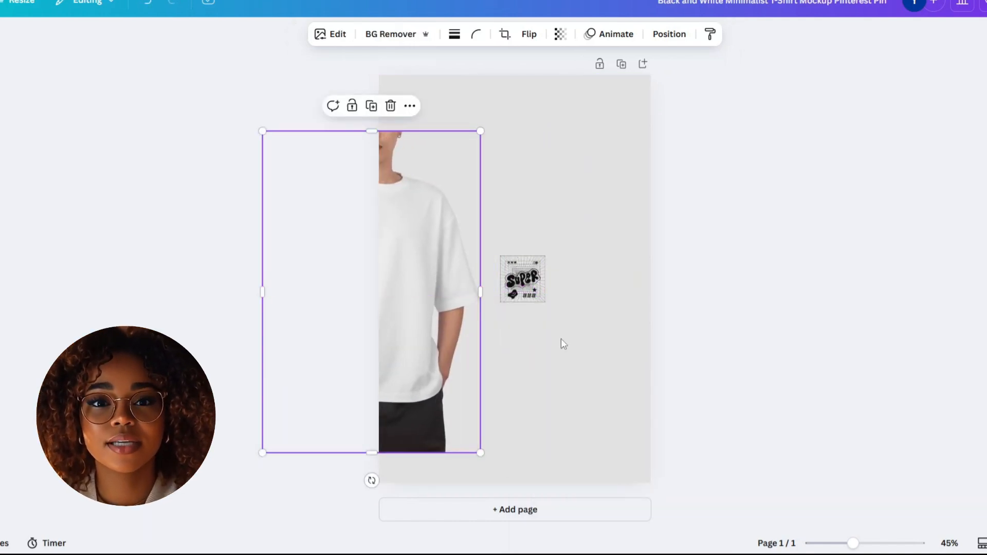
click(523, 288)
key(Delete)
drag(394, 305, 521, 281)
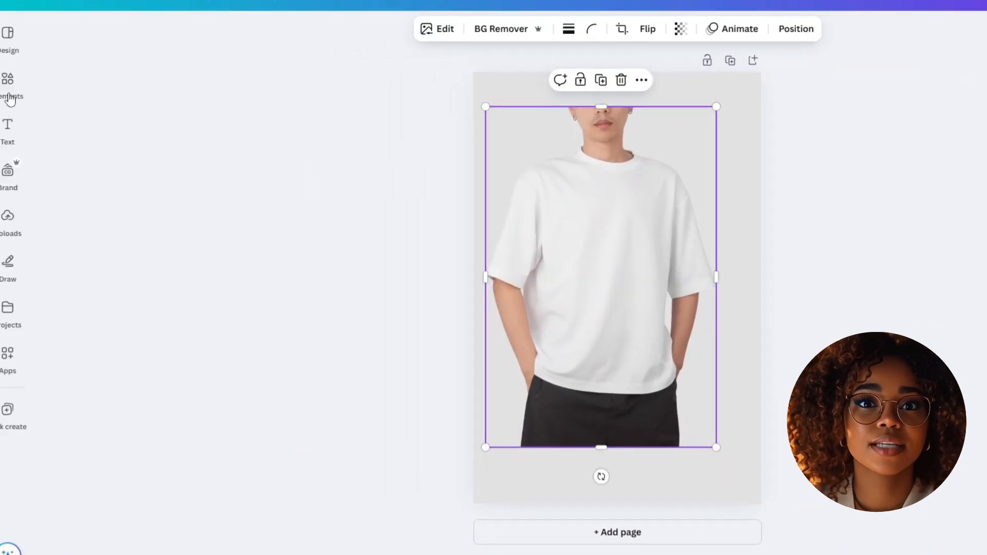
Search the elements for "tshirt mockup" and view all matching photos.
click(13, 89)
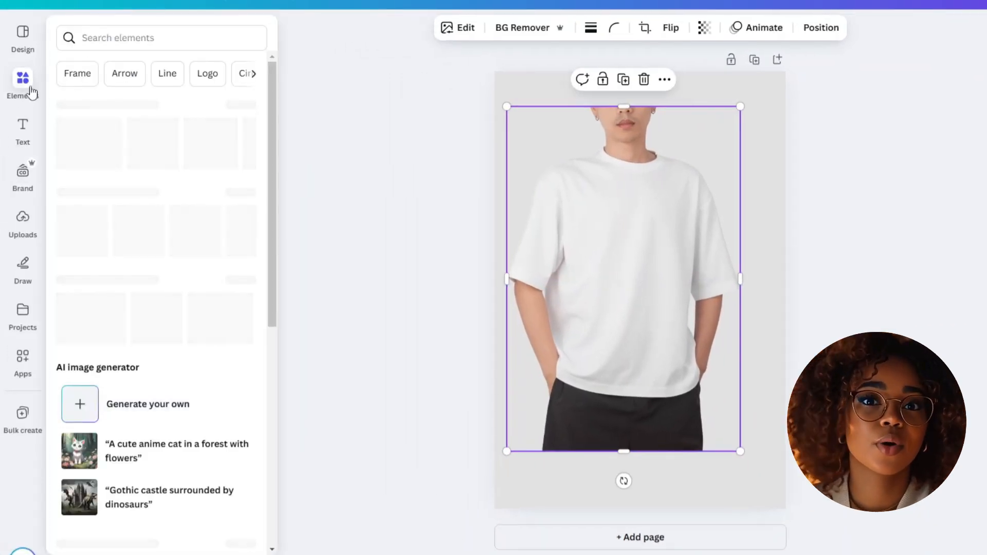
click(125, 41)
text(tshirt mockup)
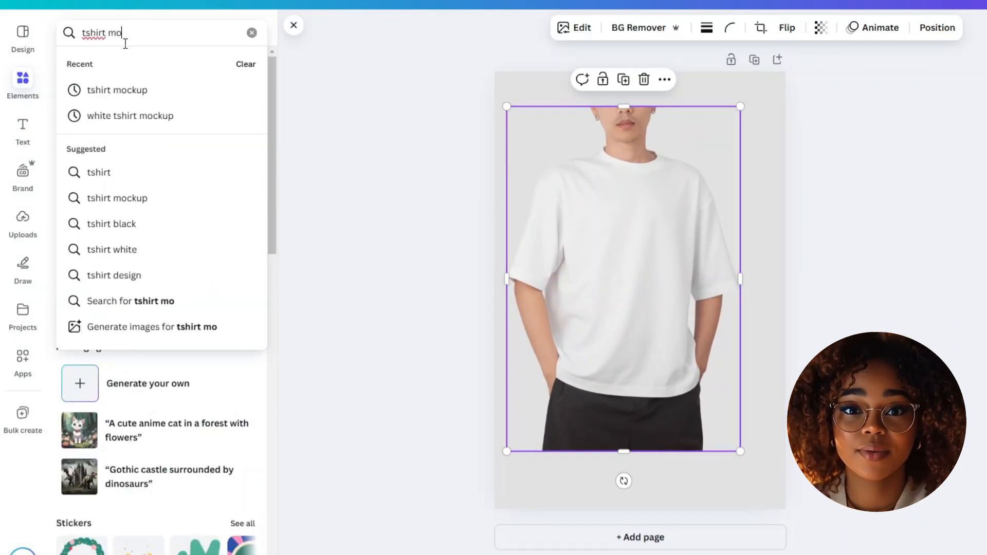
key(Return)
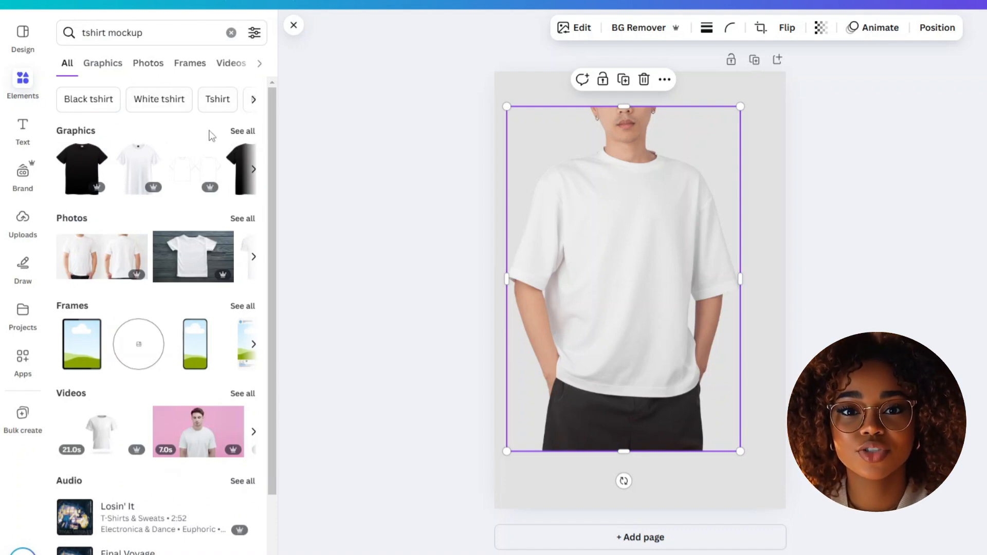
click(240, 218)
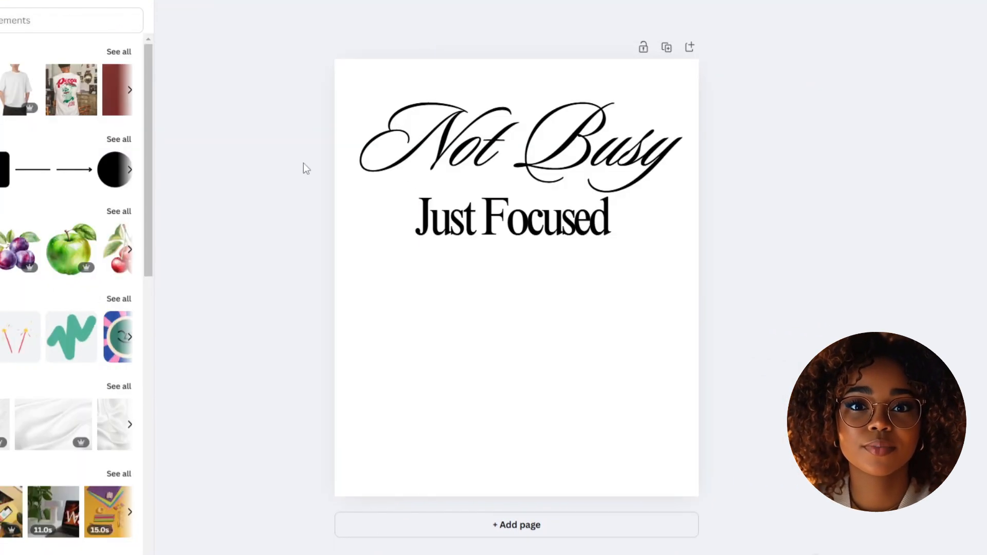
Group the "Not Busy" and "Just Focused" text lines in the 4500 × 5400 px design and copy the group.
drag(298, 133, 569, 198)
right_click(568, 198)
key(Escape)
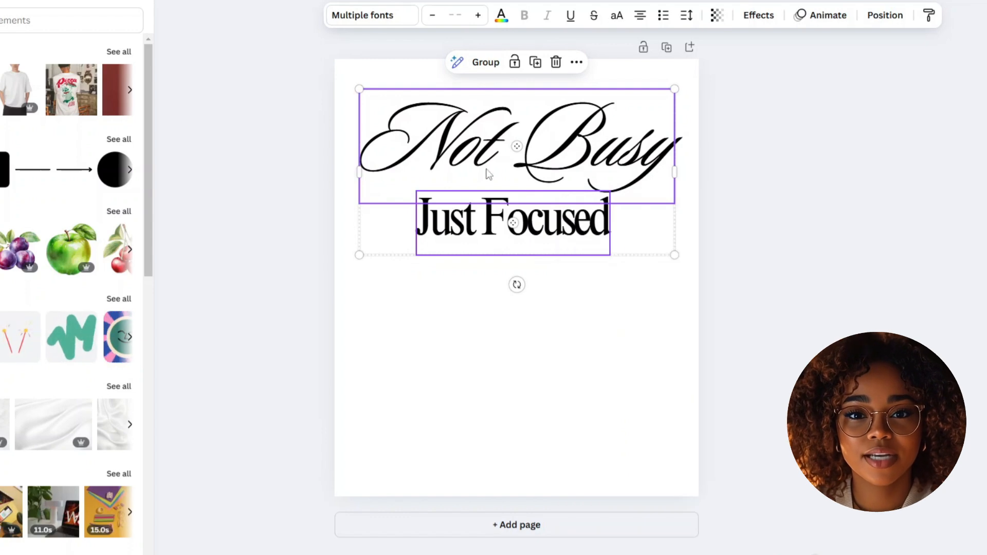
click(495, 66)
right_click(480, 155)
key(Escape)
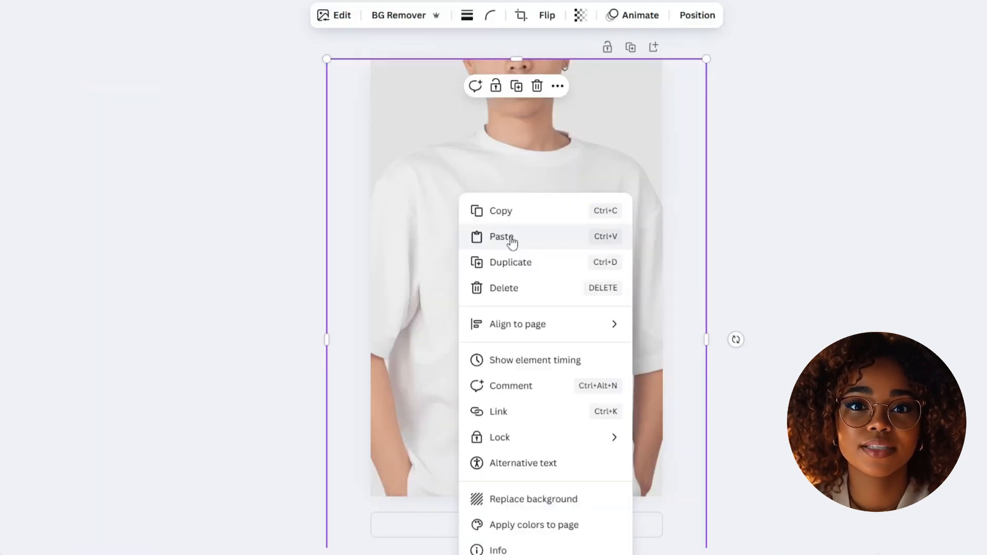
Paste the grouped text onto the white T-shirt mockup and scale it down to fit the shirt.
click(511, 239)
key(ctrl+v)
drag(658, 132, 550, 180)
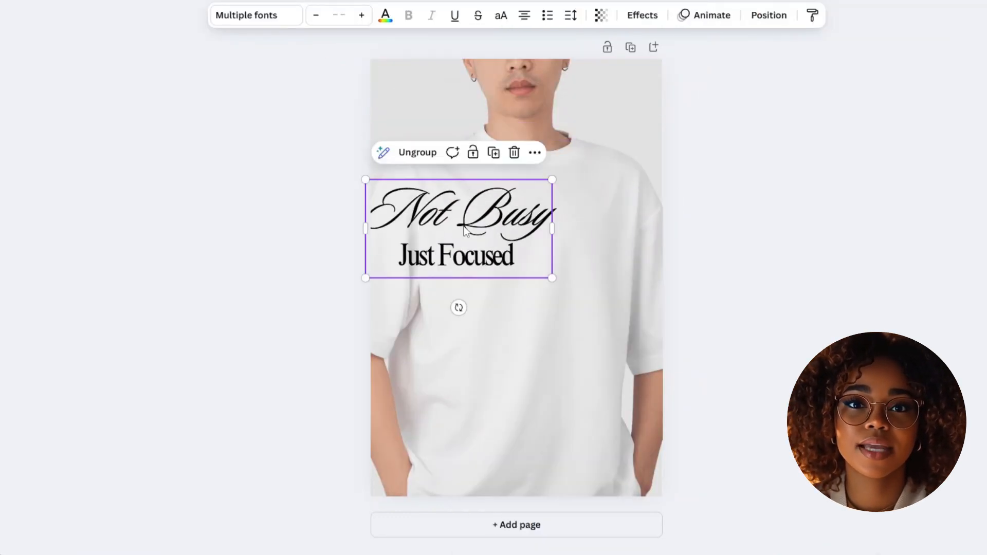